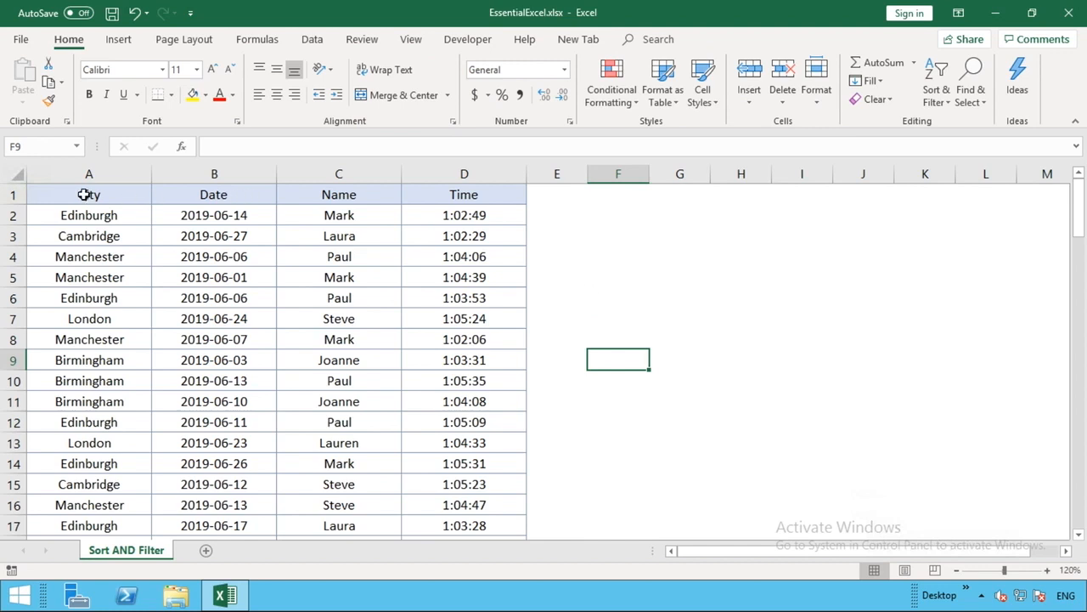
left_click(14, 195)
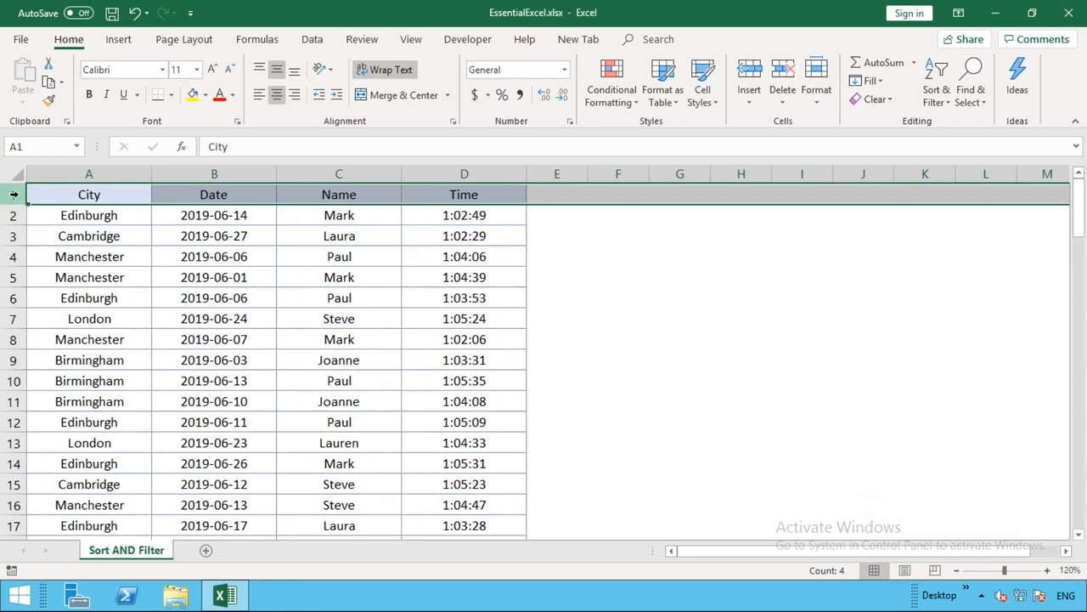
left_click(71, 194)
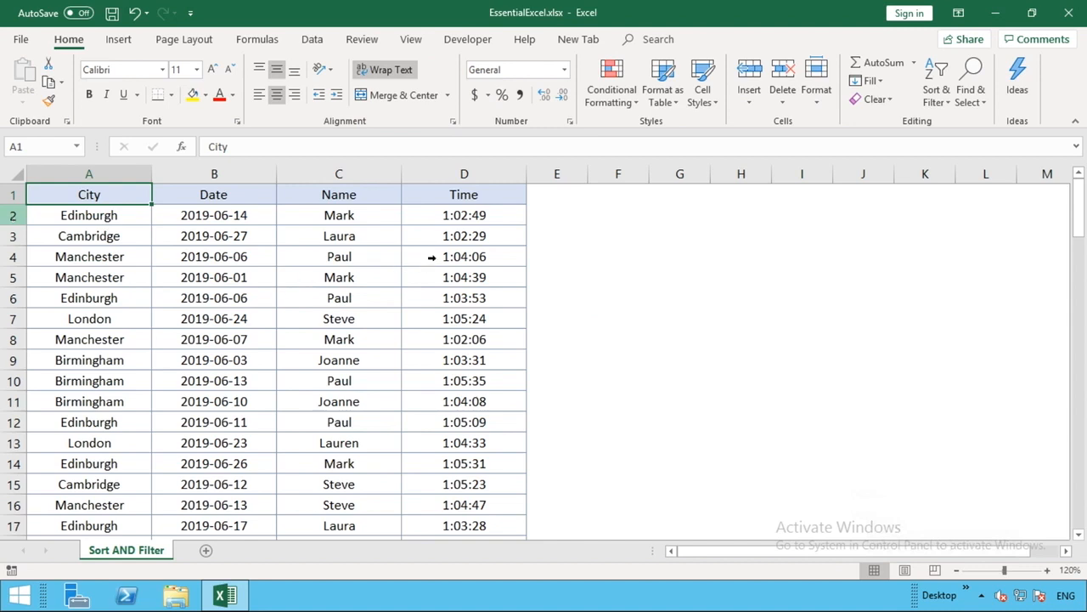
left_click(436, 259)
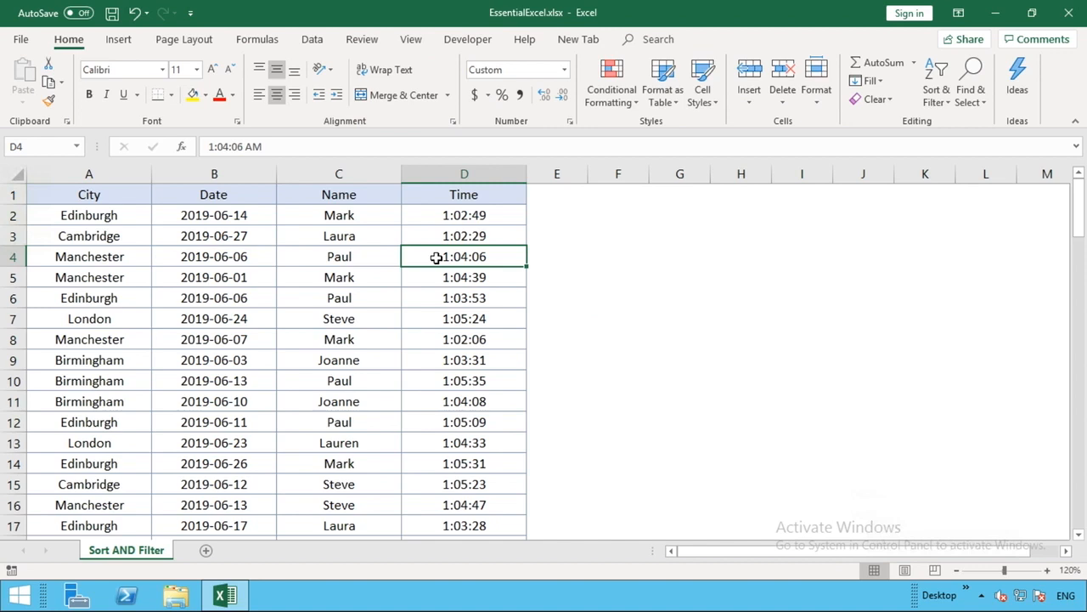
right_click(483, 256)
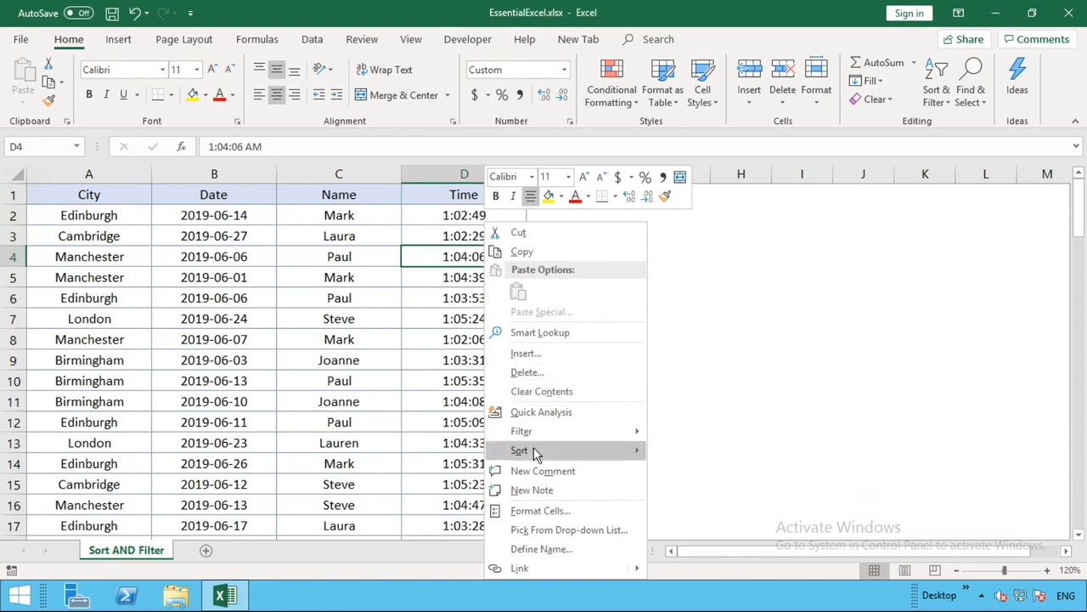
mouse_move(536, 456)
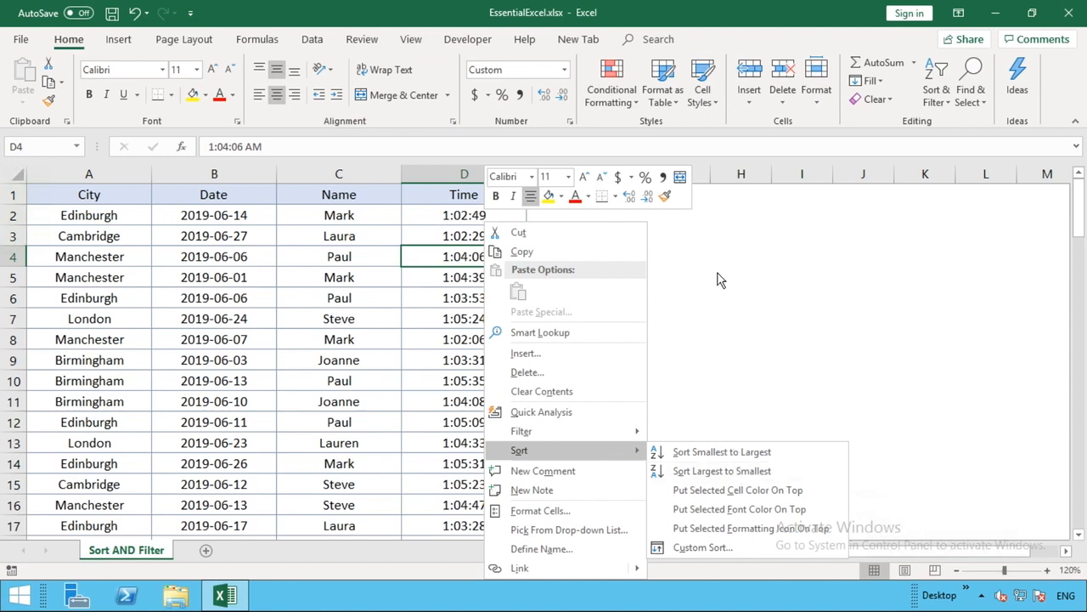
left_click(425, 255)
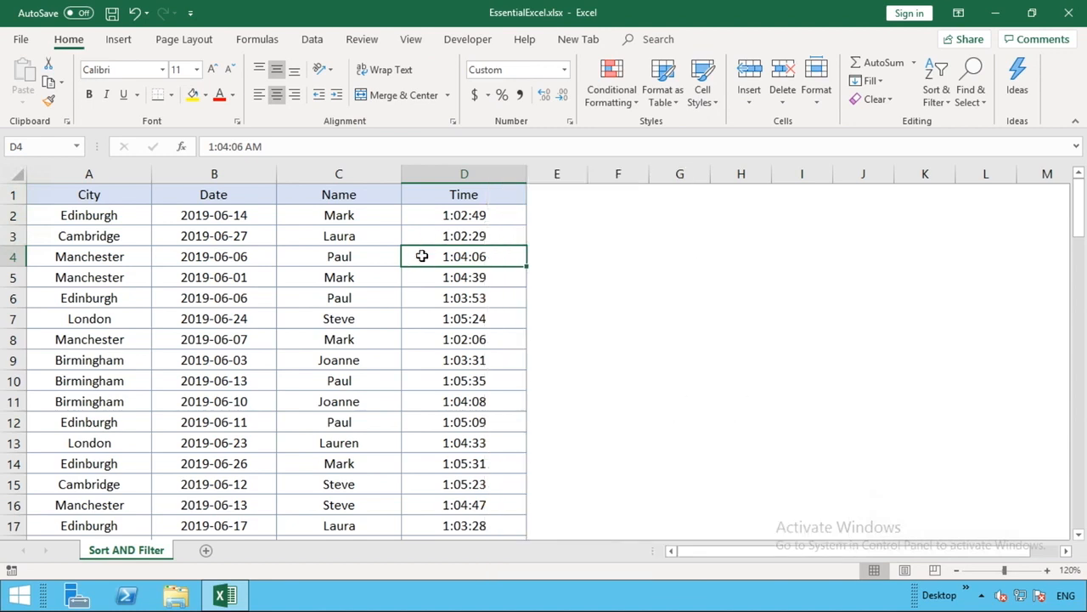
- Sort the table by Time from smallest to largest and select row 2, the first record
left_click(329, 47)
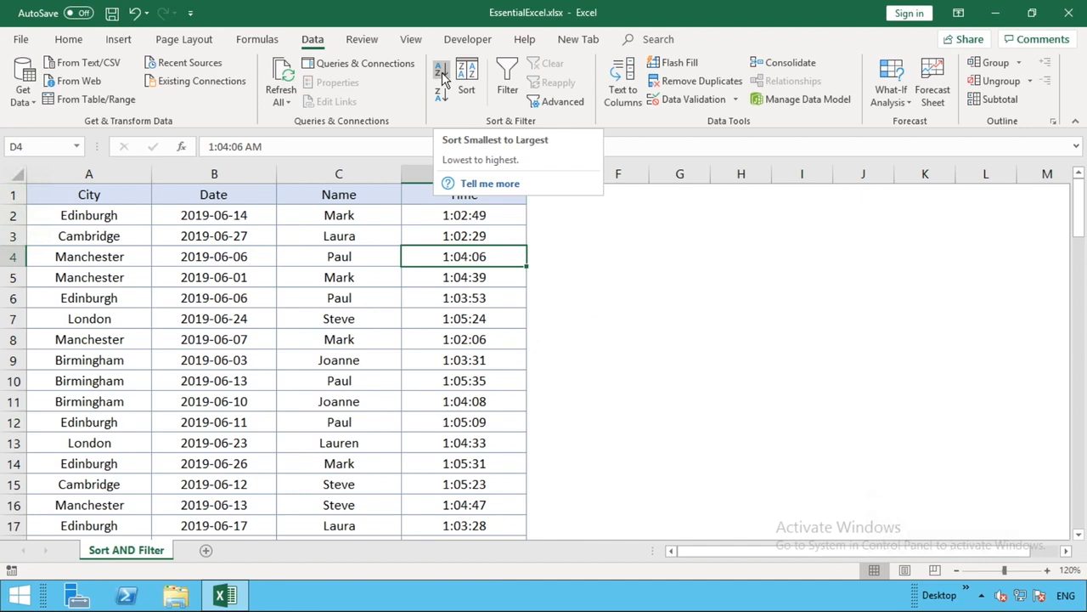
left_click(442, 77)
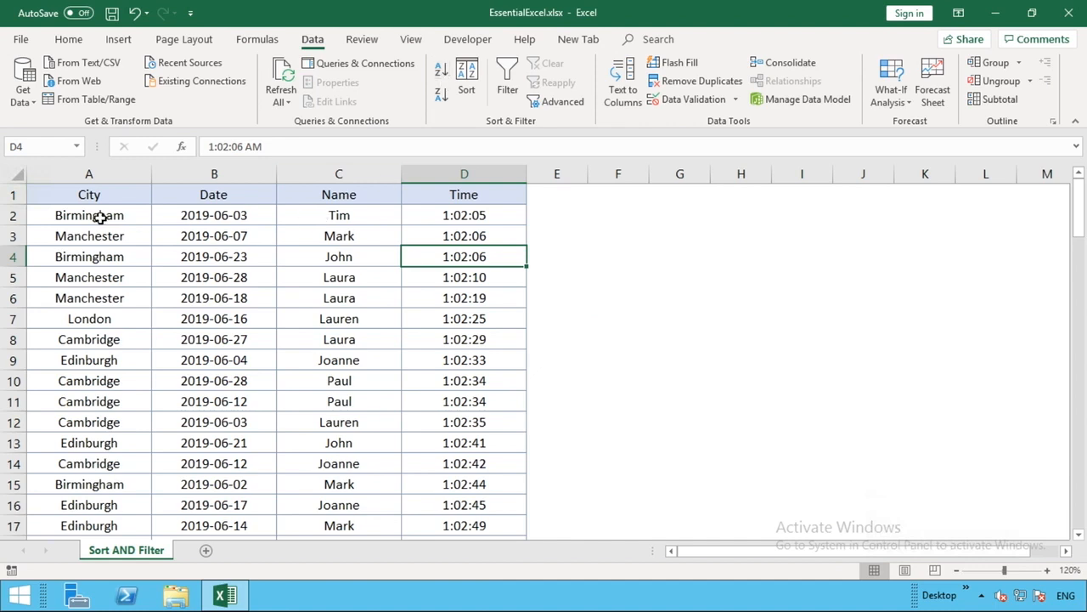
left_click(12, 216)
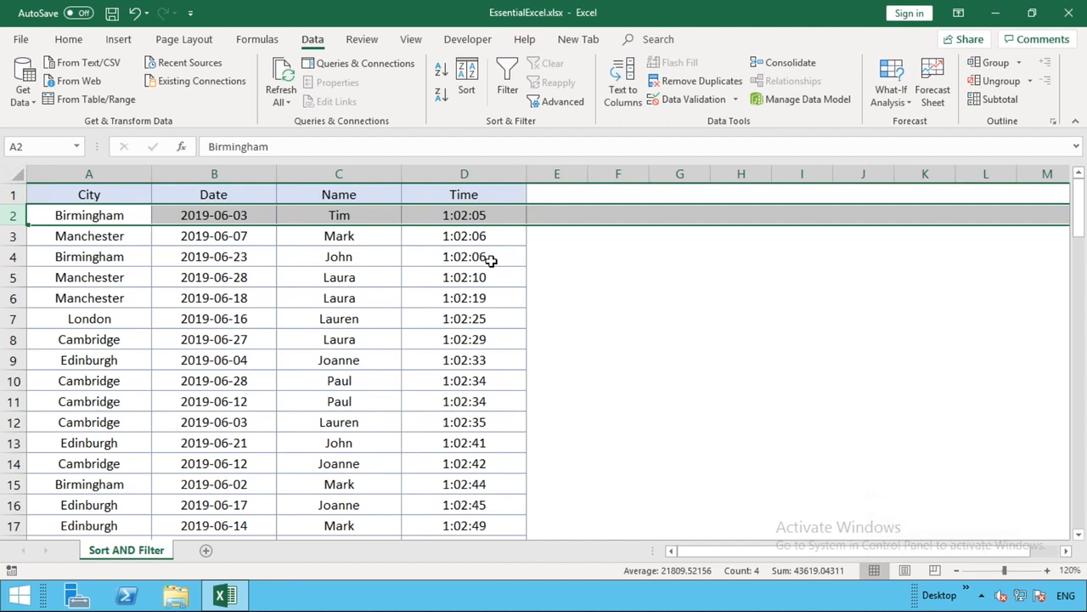
- Undo the Time sort, redo it and undo it again, leaving an empty cell beside the table selected
left_click(135, 15)
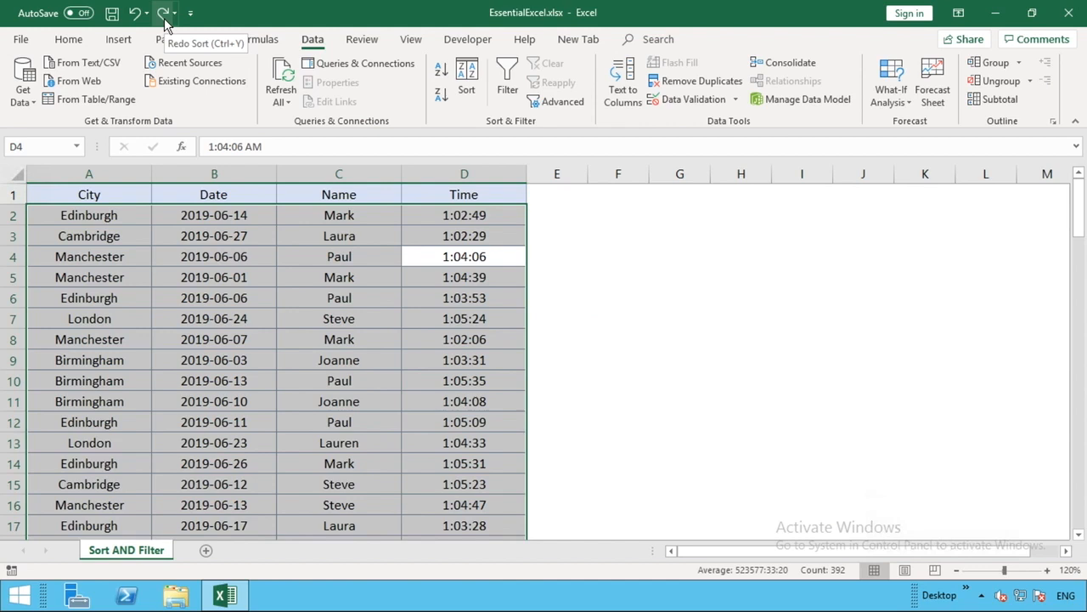
left_click(164, 13)
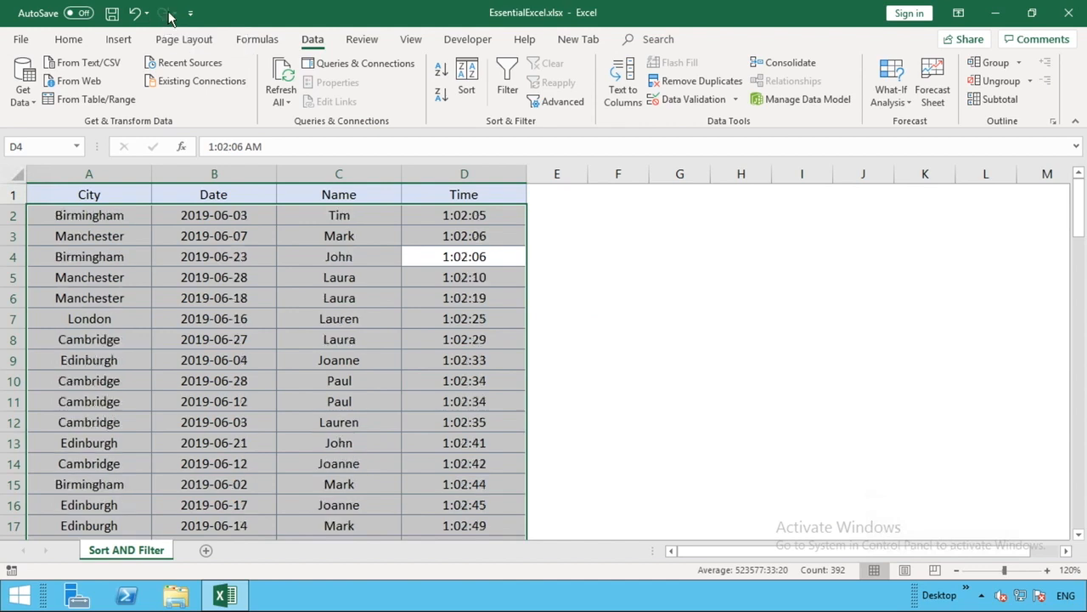
left_click(136, 17)
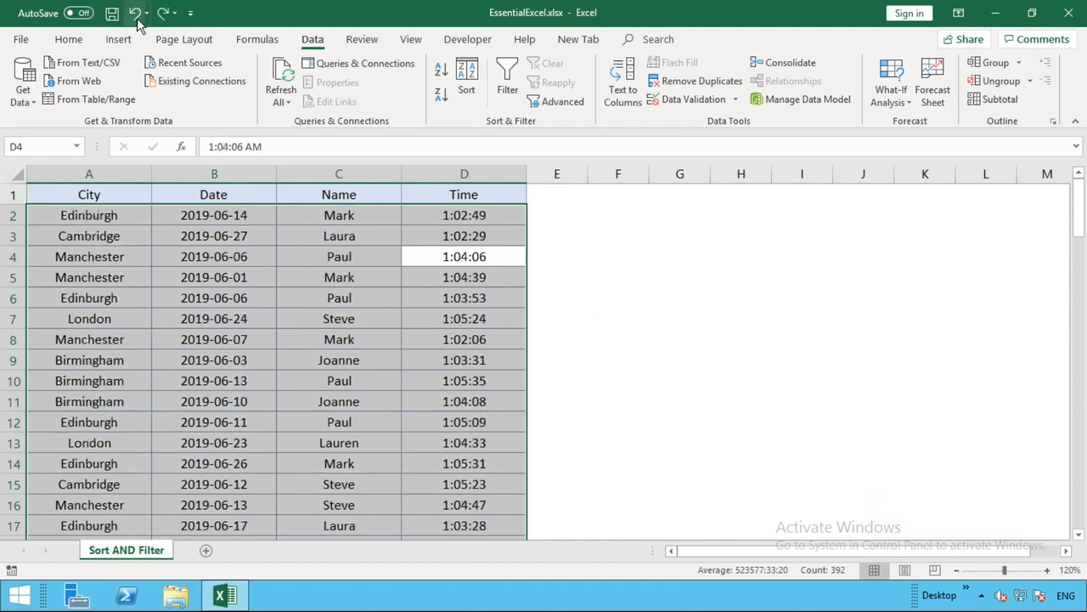
left_click(560, 271)
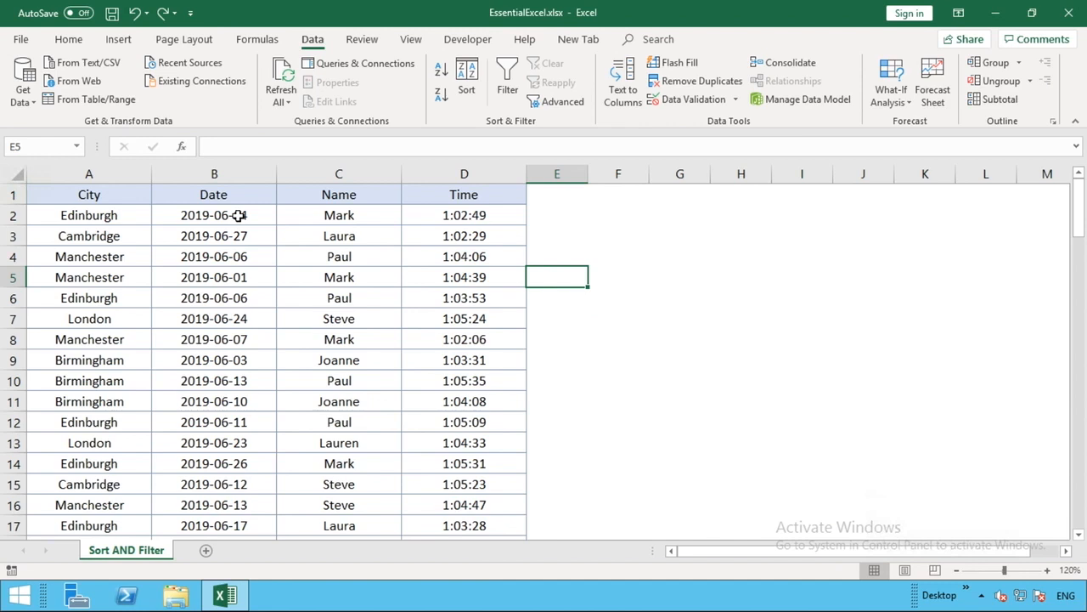
- Sort the table by the Time column using Sort Smallest to Largest
left_click(472, 256)
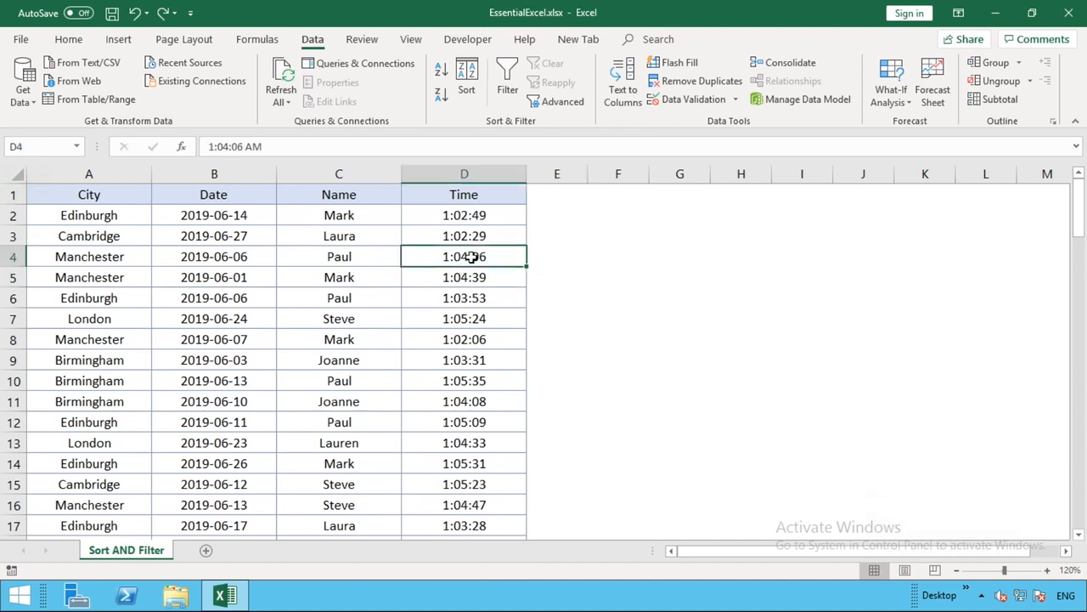
right_click(472, 257)
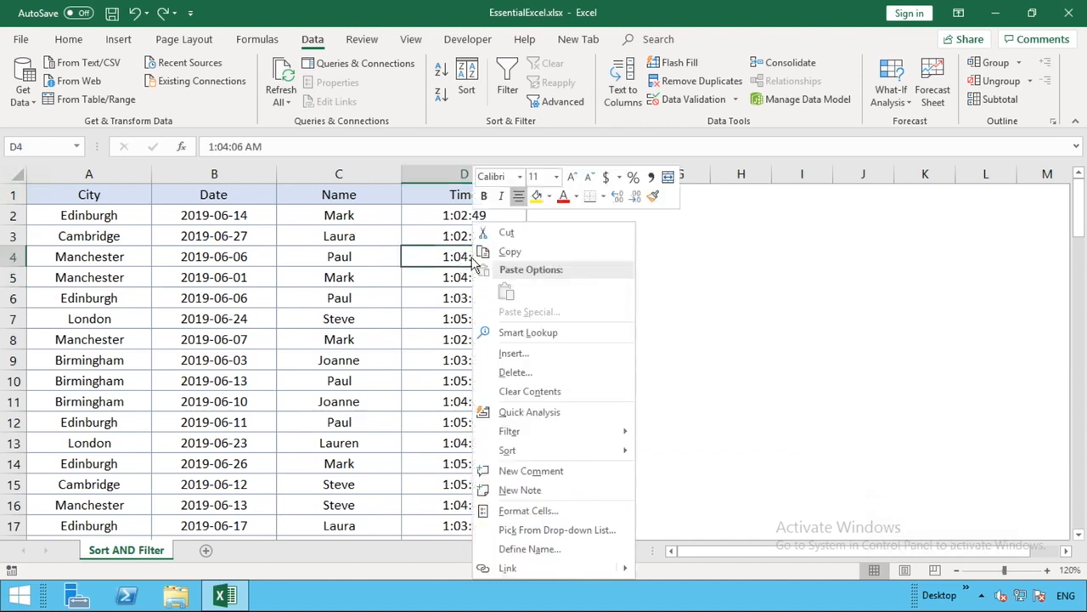
mouse_move(518, 457)
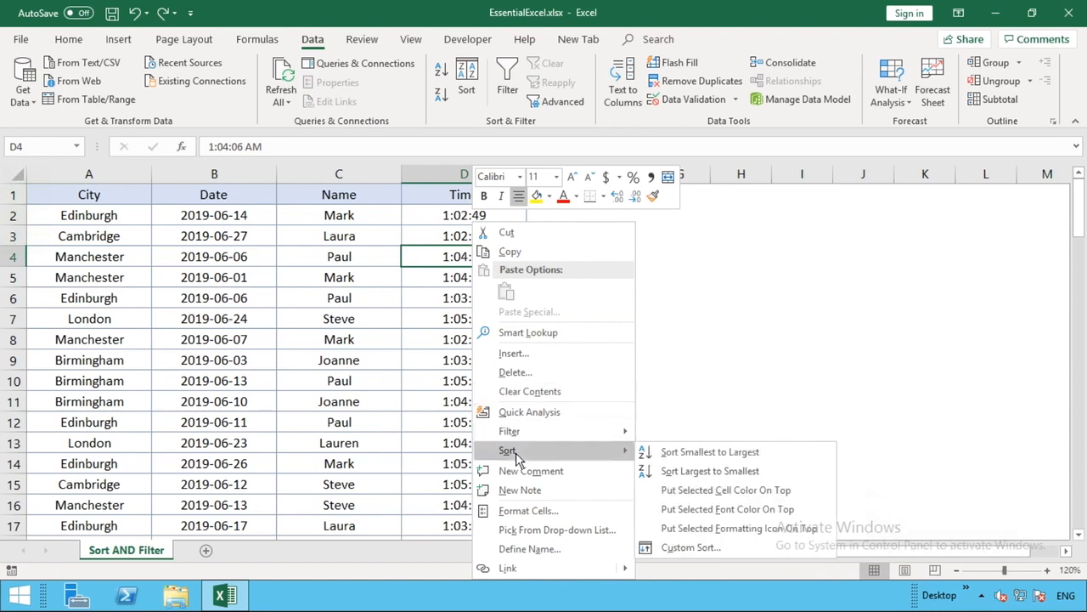
left_click(680, 459)
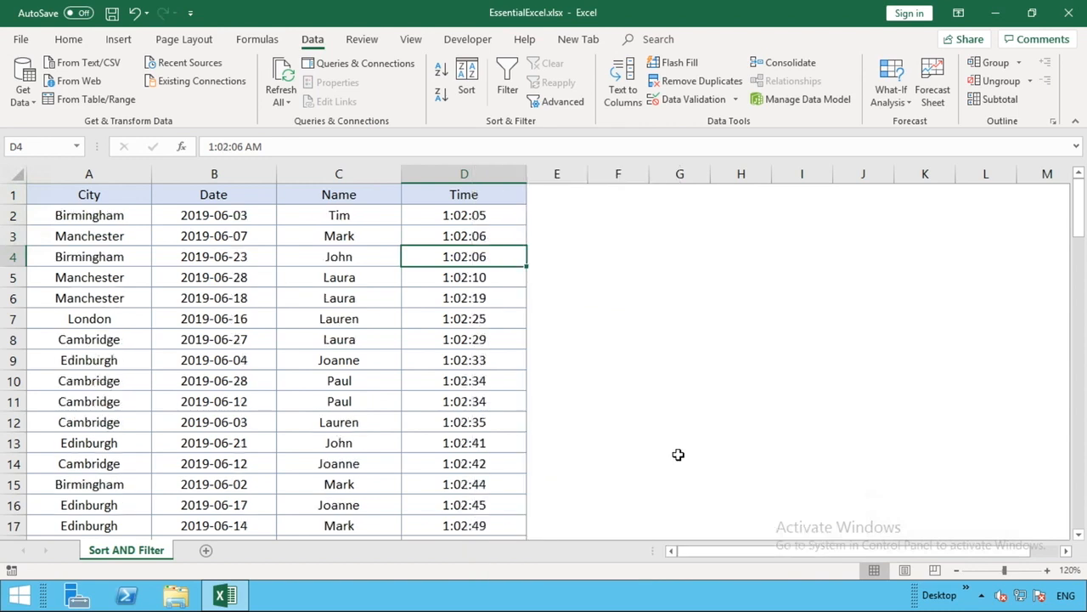
- Sort the table by the Date column using Sort Oldest to Newest
right_click(222, 256)
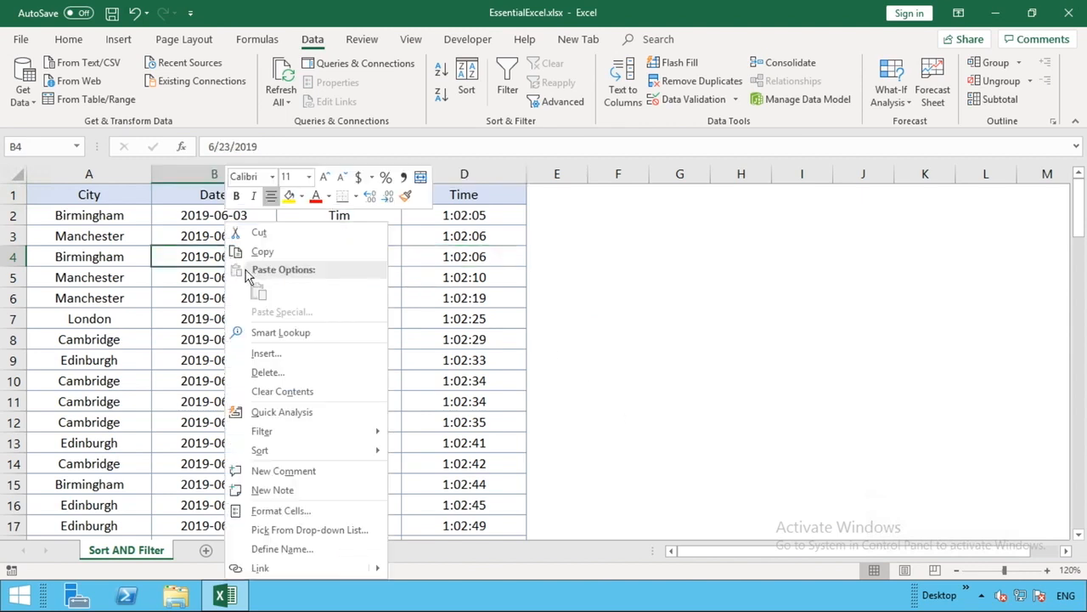
mouse_move(293, 452)
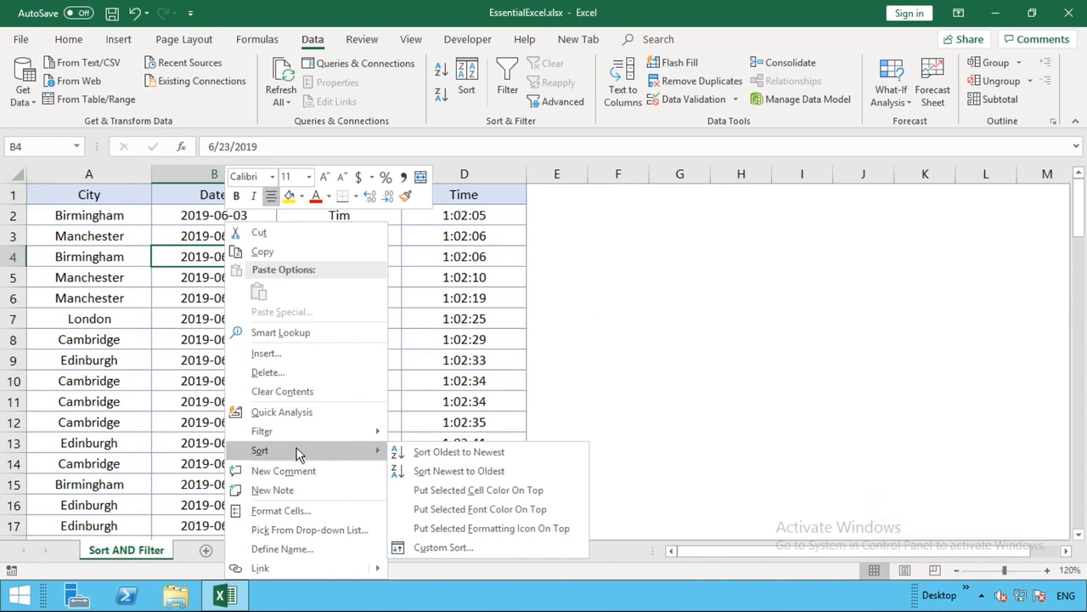
left_click(449, 457)
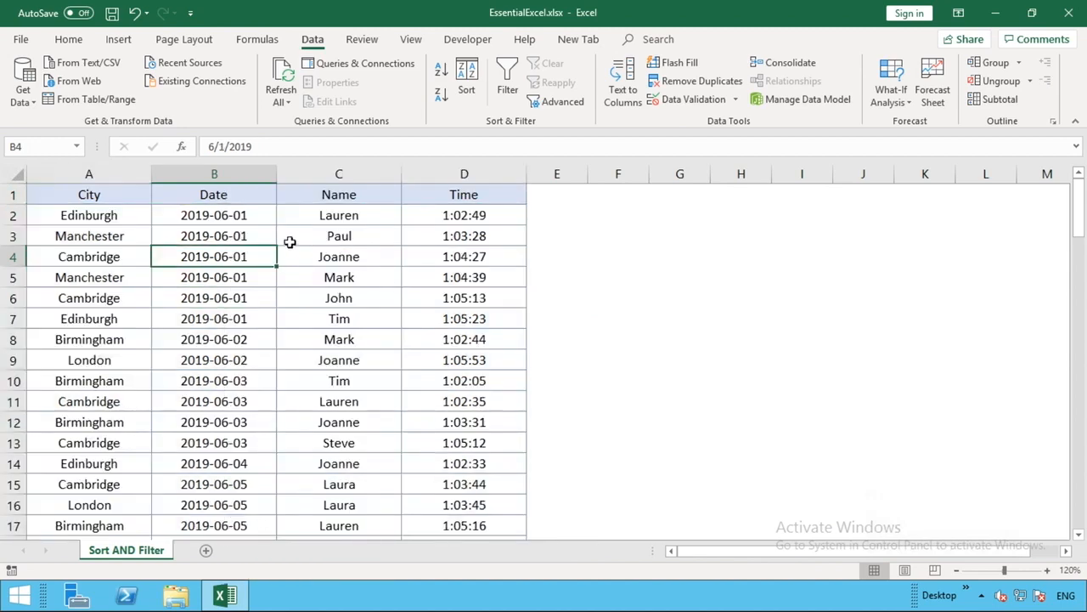
- Examine the order of times within each date by selecting rows 2–7, 8–9 and 10–13 of the table in turn
left_click_drag(123, 219, 470, 314)
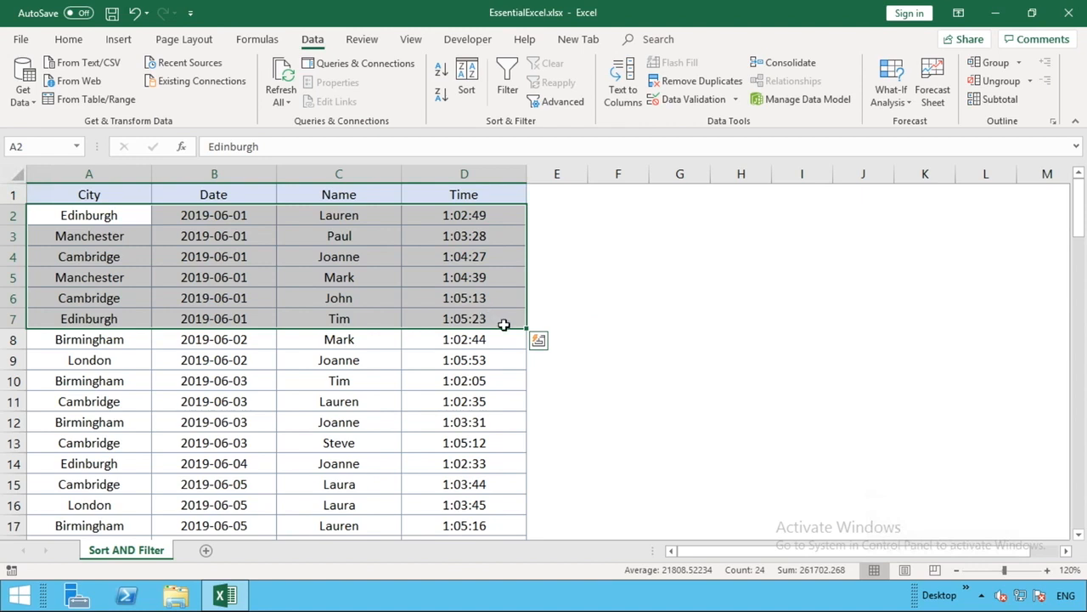
left_click_drag(128, 339, 476, 357)
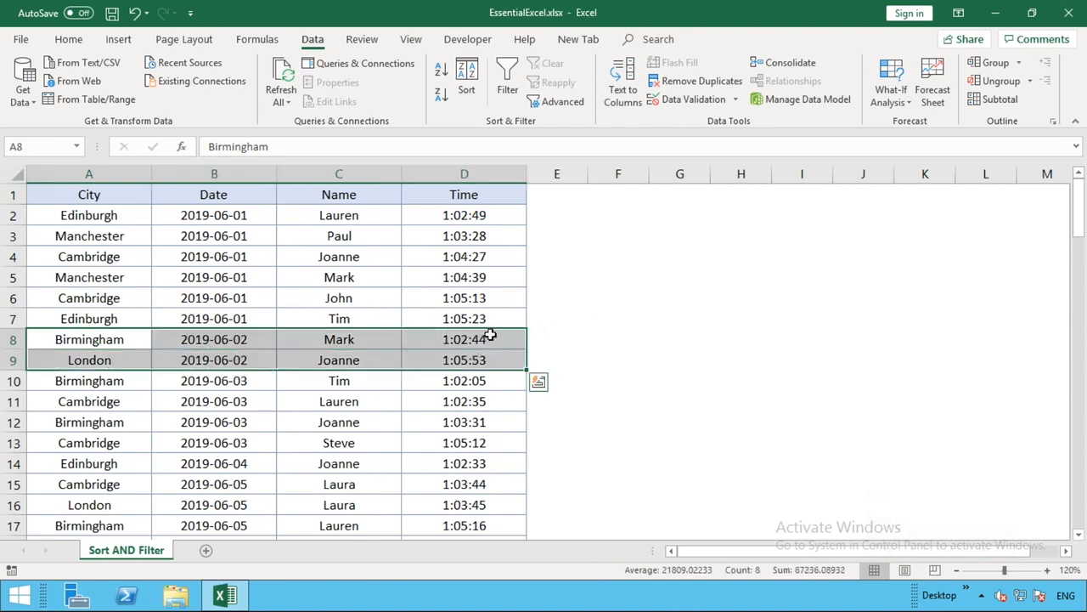
left_click(135, 386)
left_click_drag(135, 386, 470, 438)
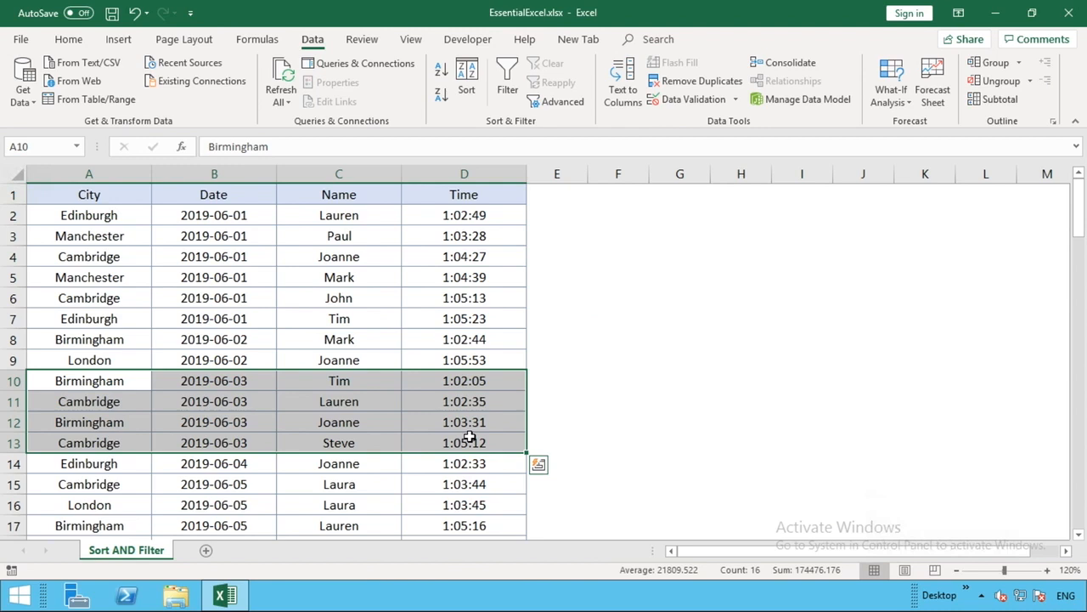
- Undo both the Date sort and the Time sort, and clear the table selection
left_click(134, 15)
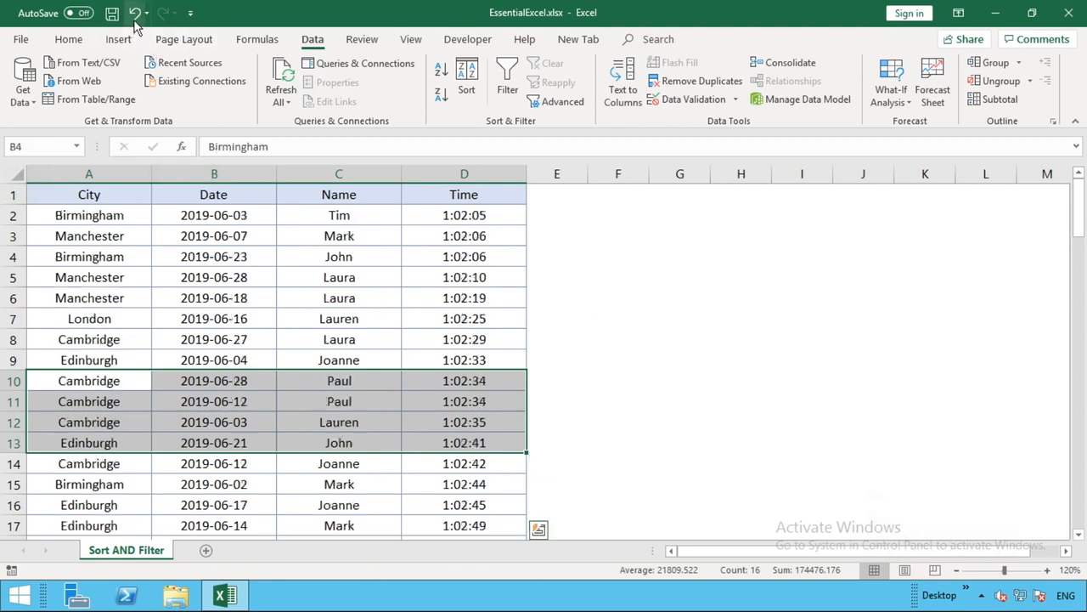
left_click(134, 14)
left_click(134, 14)
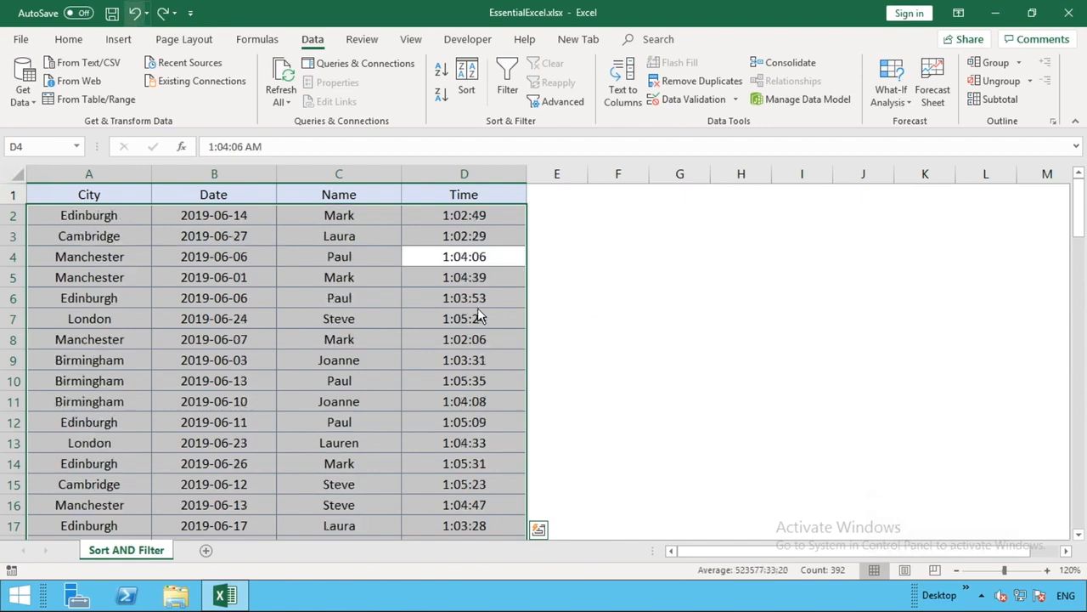
left_click(561, 294)
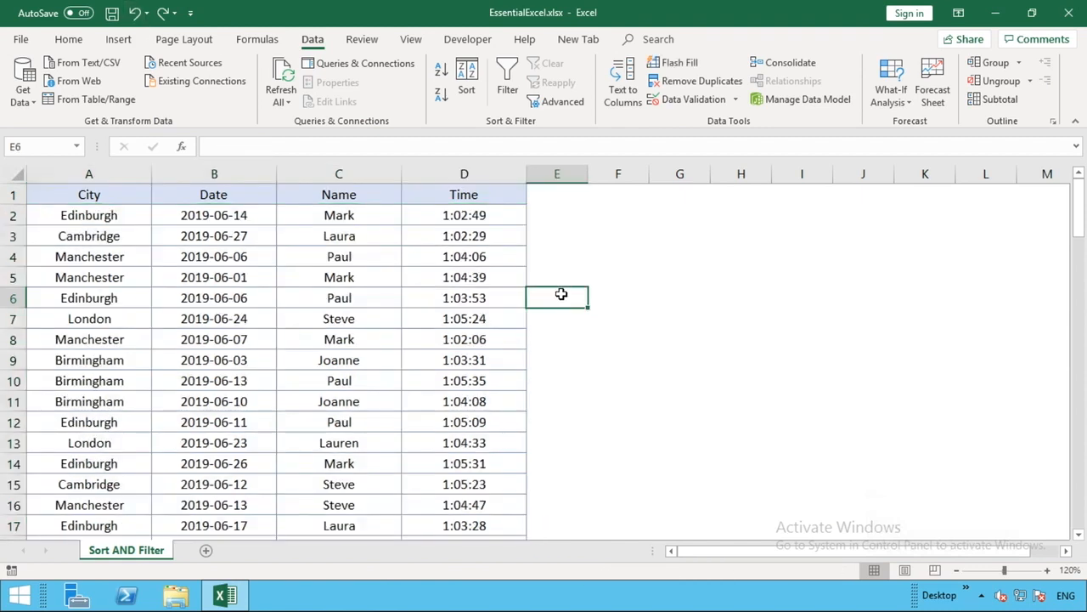
- Set up a custom sort of the table by Date, Oldest to Newest, with a second level by Time, Smallest to Largest
left_click(366, 195)
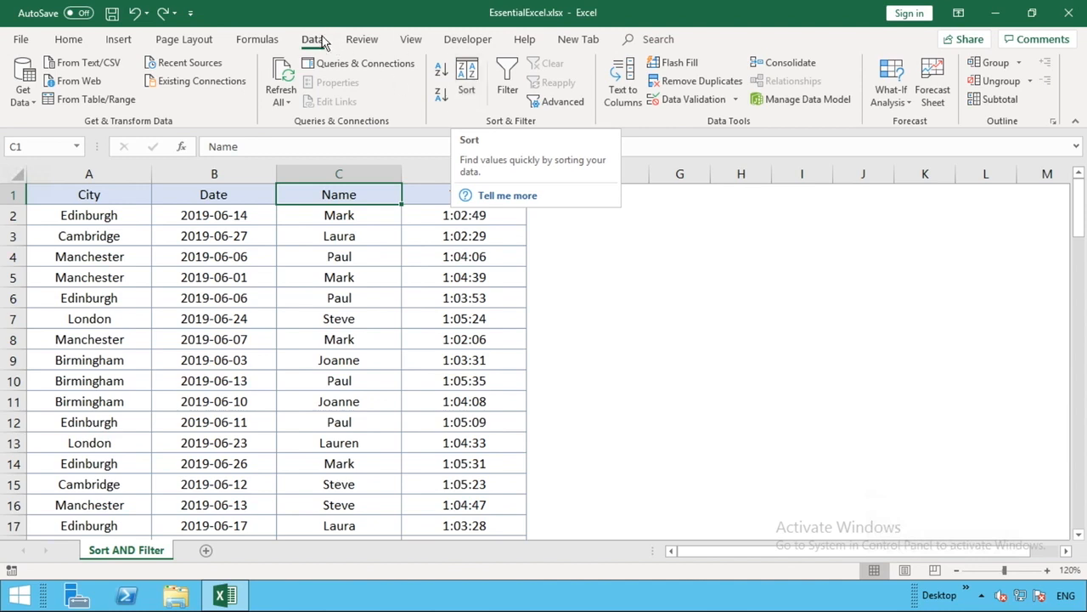
left_click(467, 81)
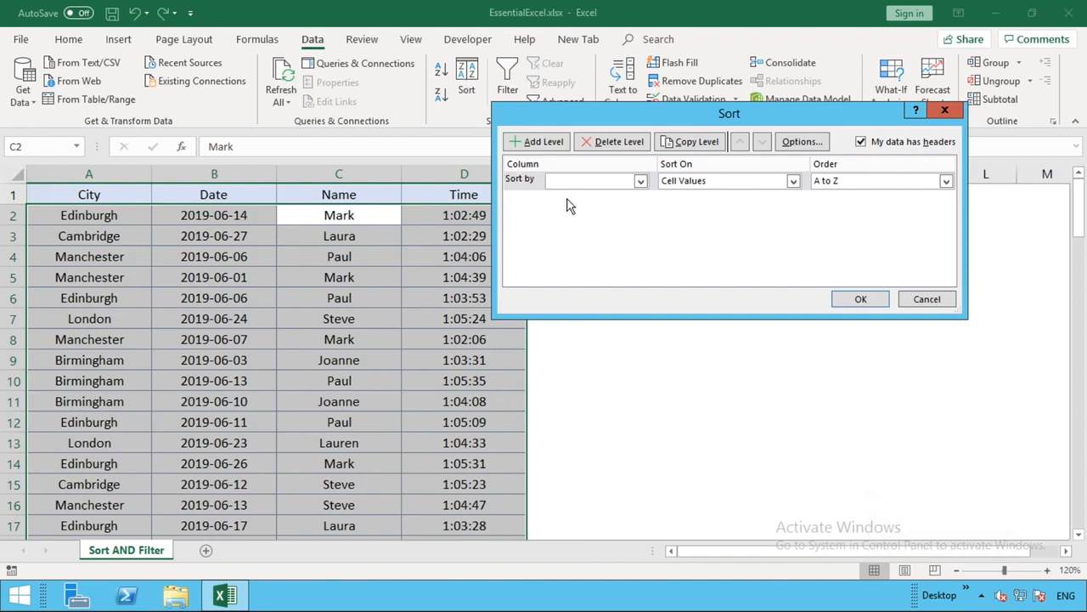
left_click(639, 182)
left_click(613, 210)
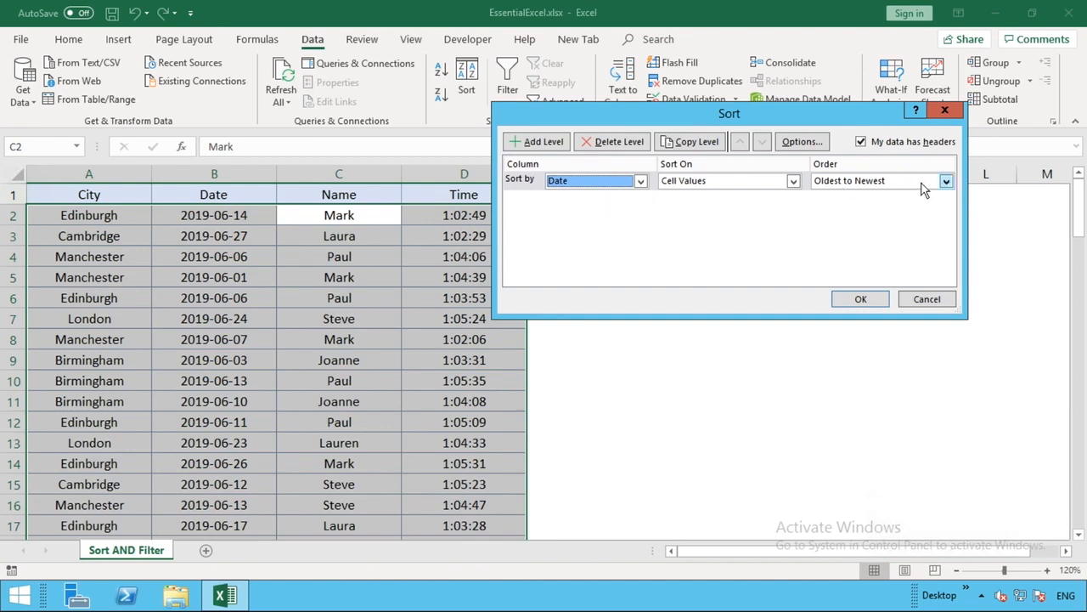
left_click(548, 143)
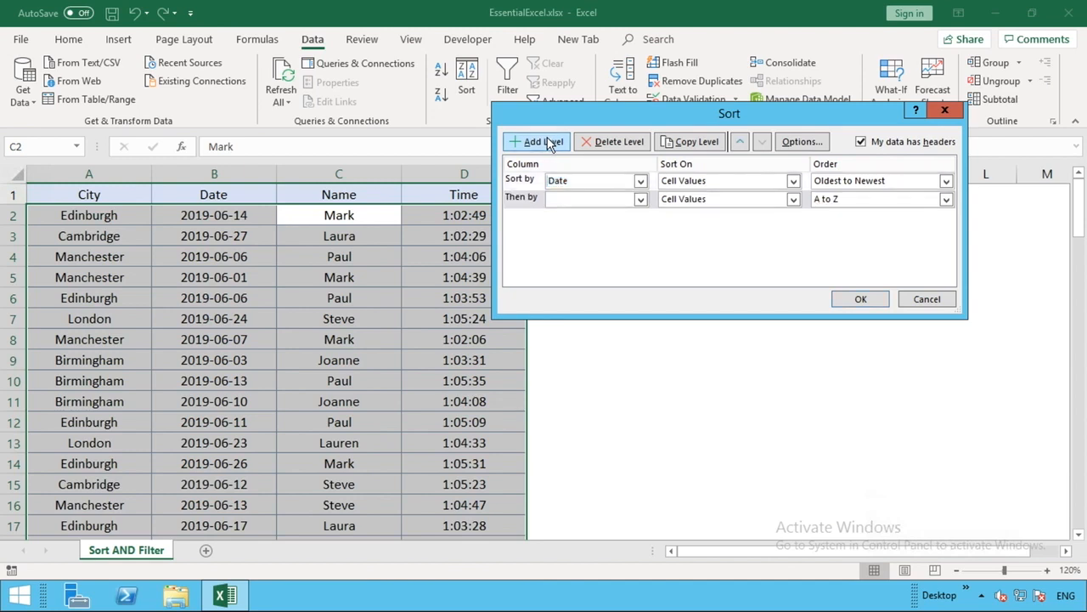
left_click(576, 201)
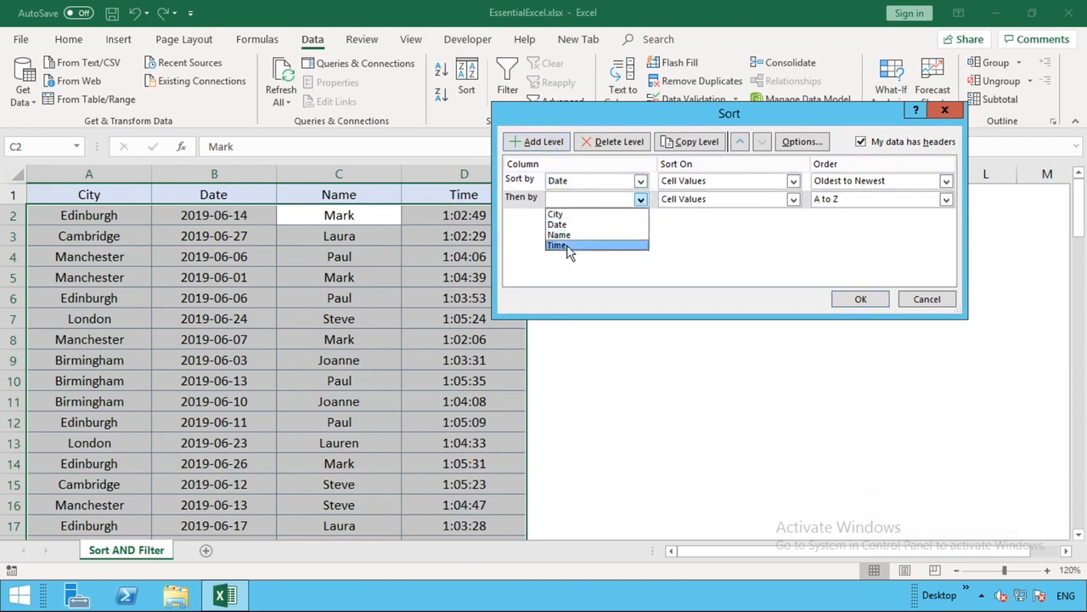
left_click(568, 246)
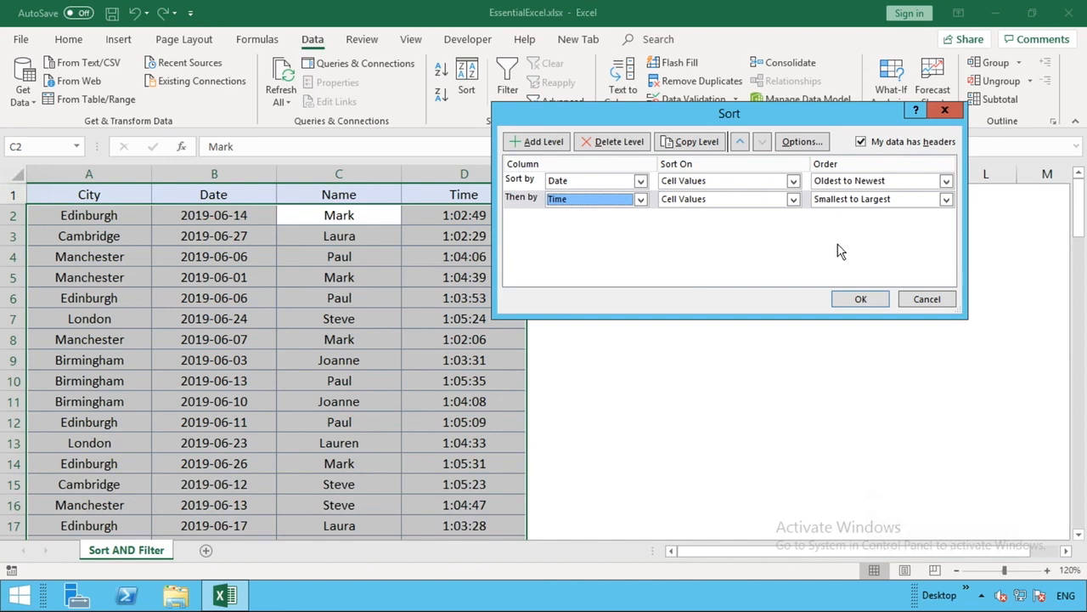
- Add three blank sort levels below the Time level and delete them again
left_click(540, 143)
left_click(541, 144)
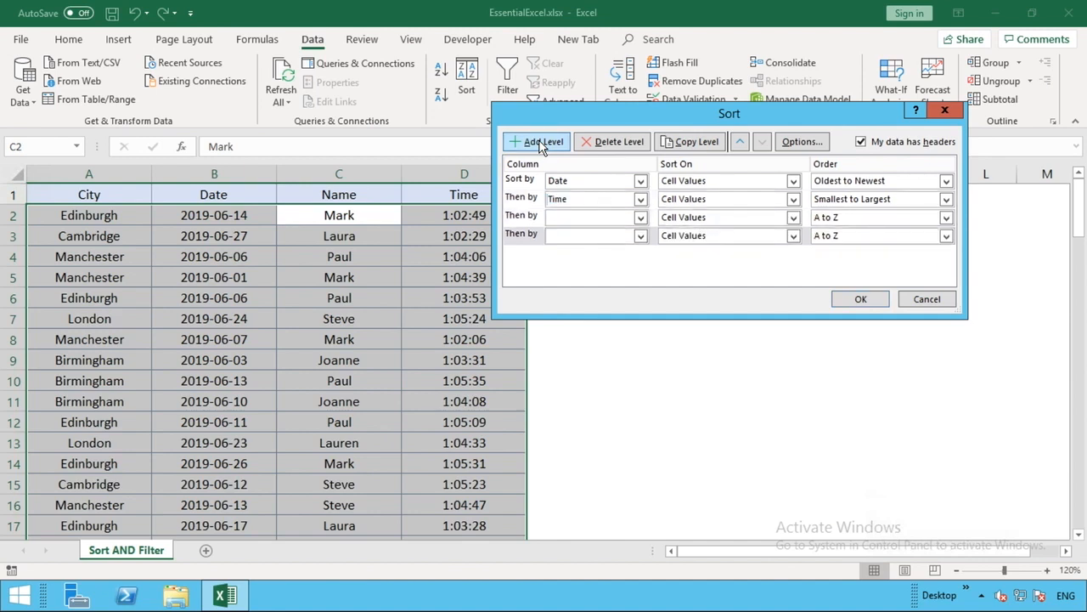
left_click(542, 144)
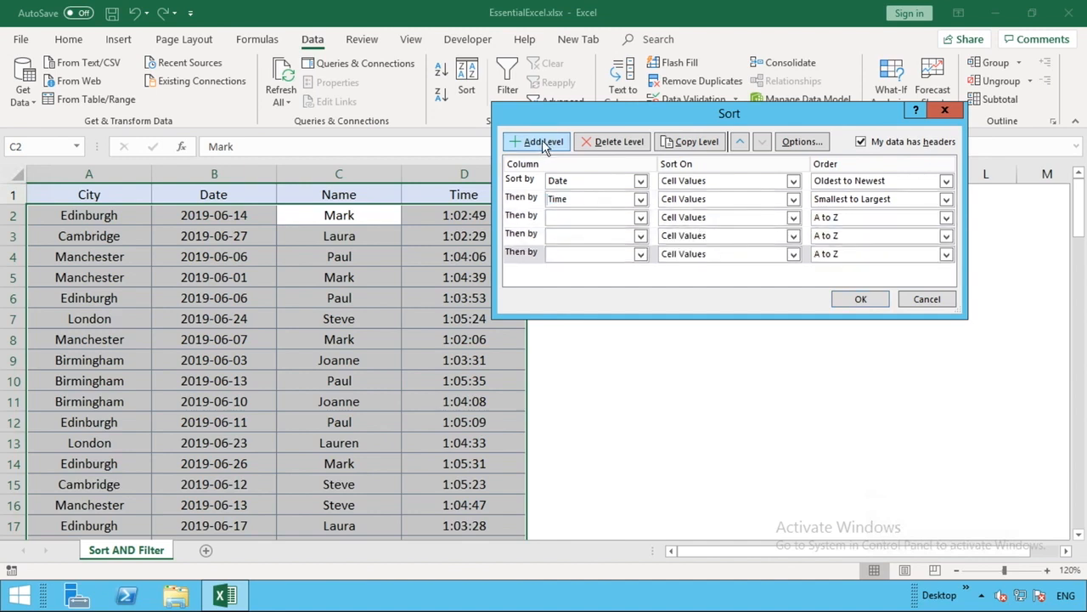
left_click(530, 257)
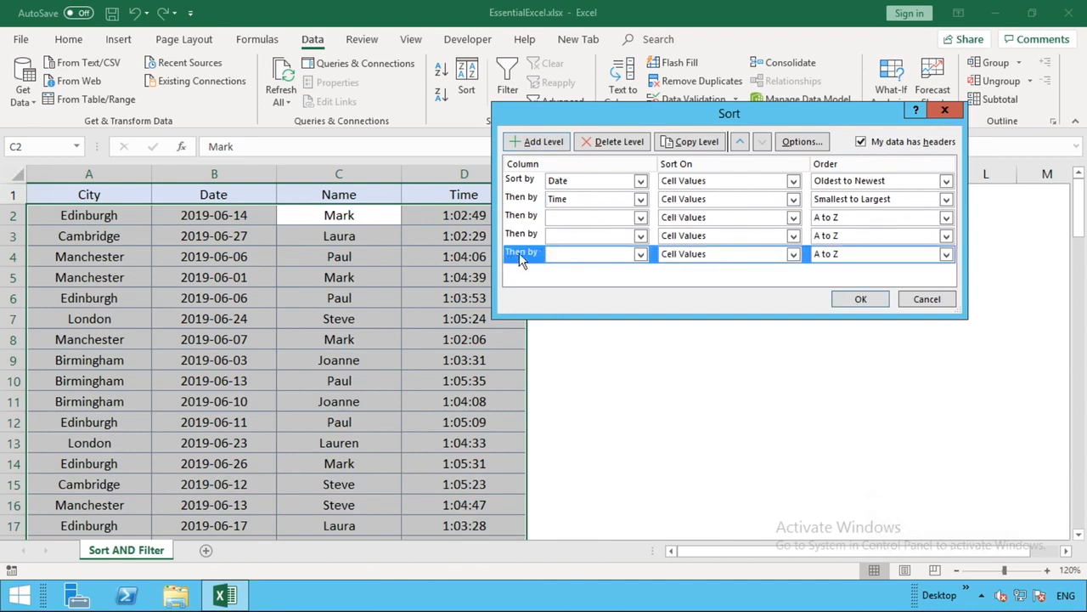
left_click(630, 141)
left_click(629, 141)
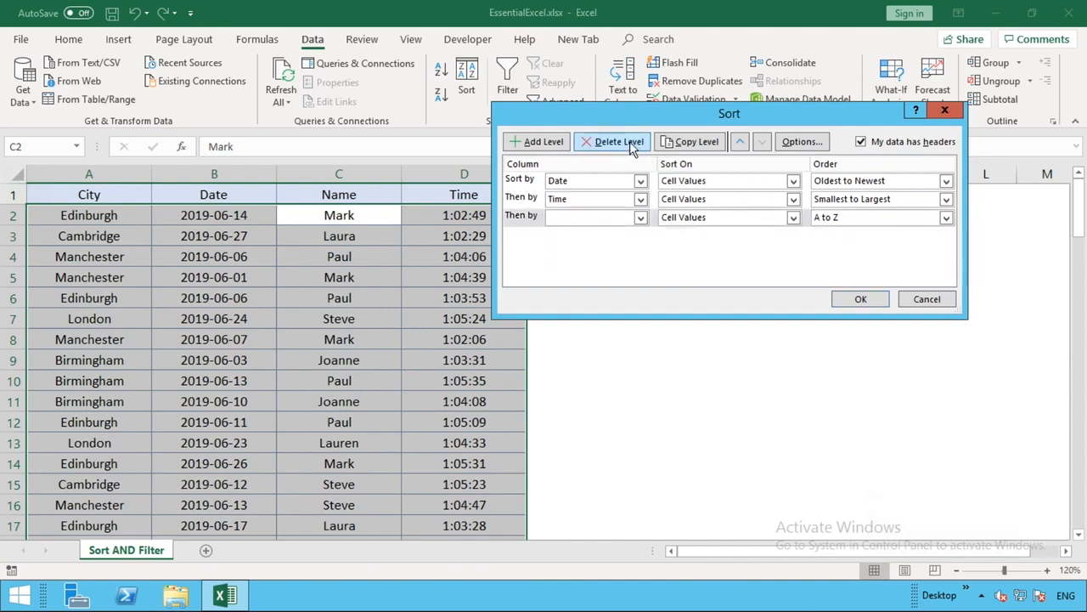
left_click(630, 141)
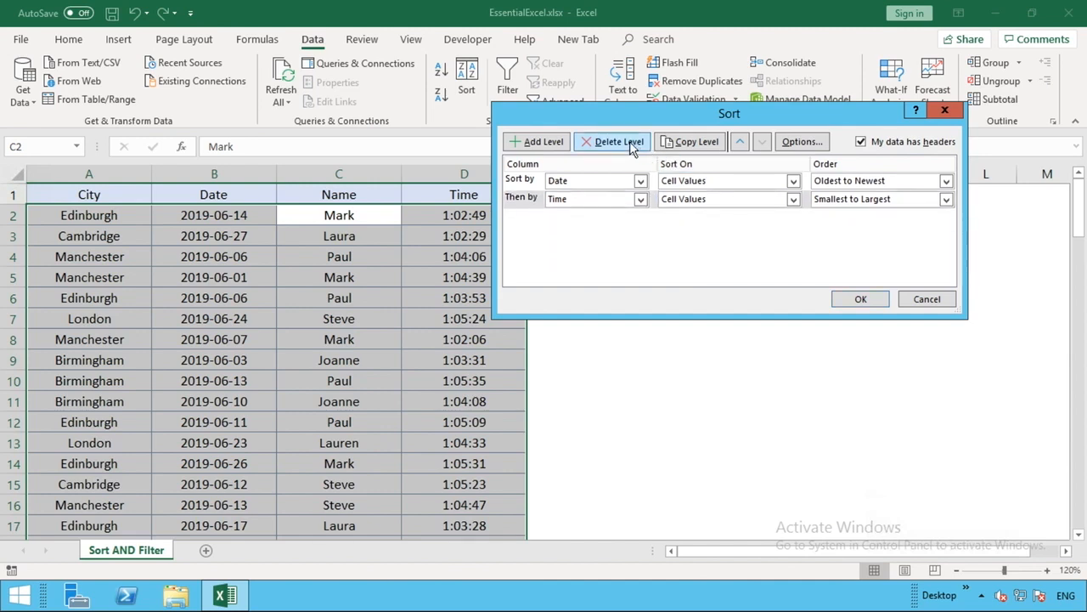
- Apply the custom sort by Date, Oldest to Newest, and by Time, Smallest to Largest
left_click(859, 301)
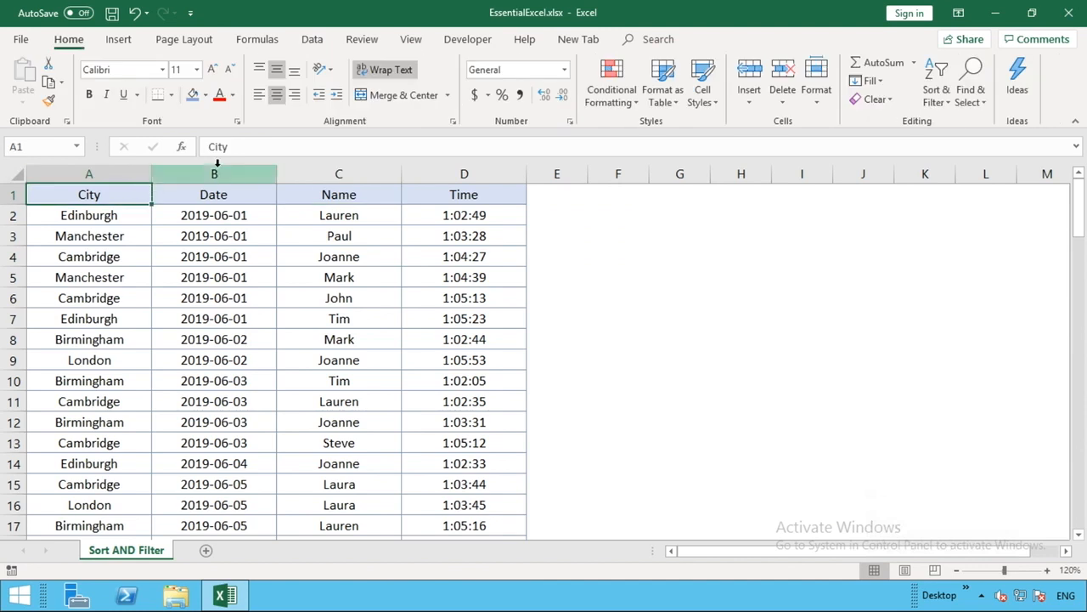
- Delete the existing Date and Time levels from the table's custom sort
left_click(312, 39)
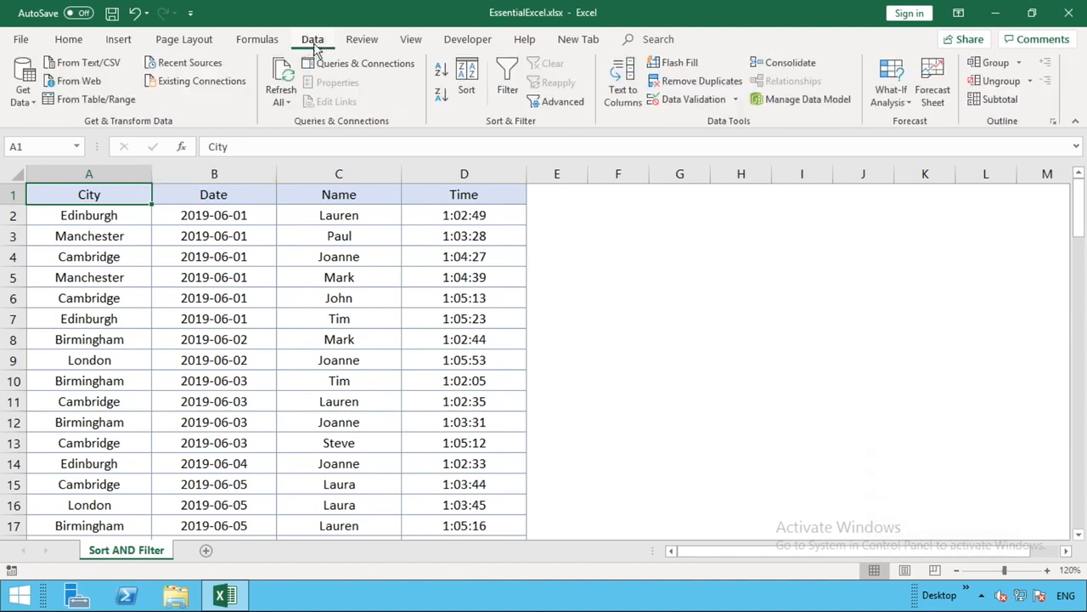
left_click(466, 81)
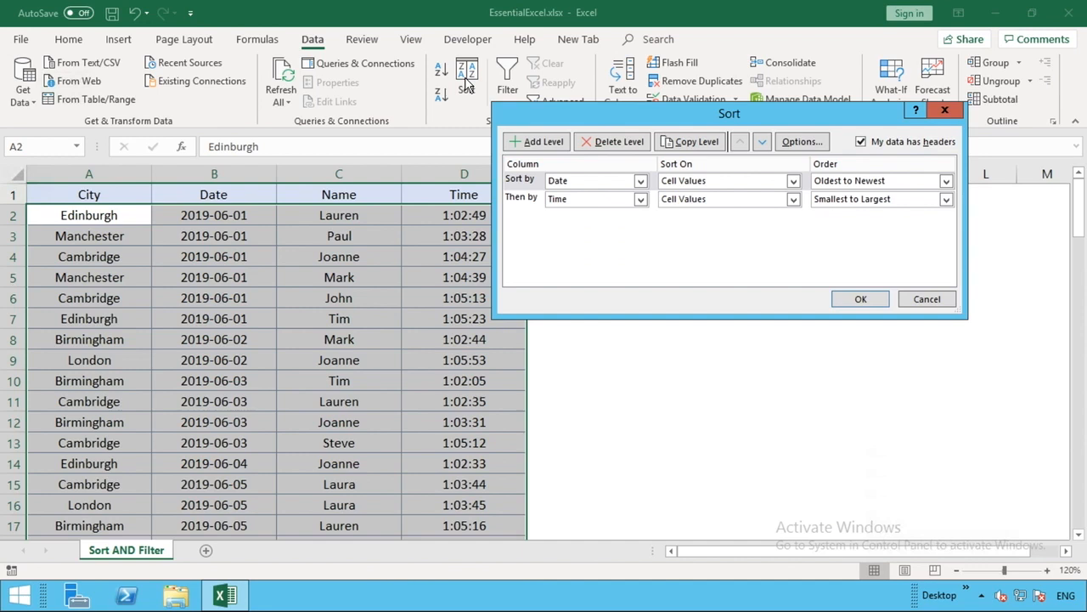
left_click(532, 180)
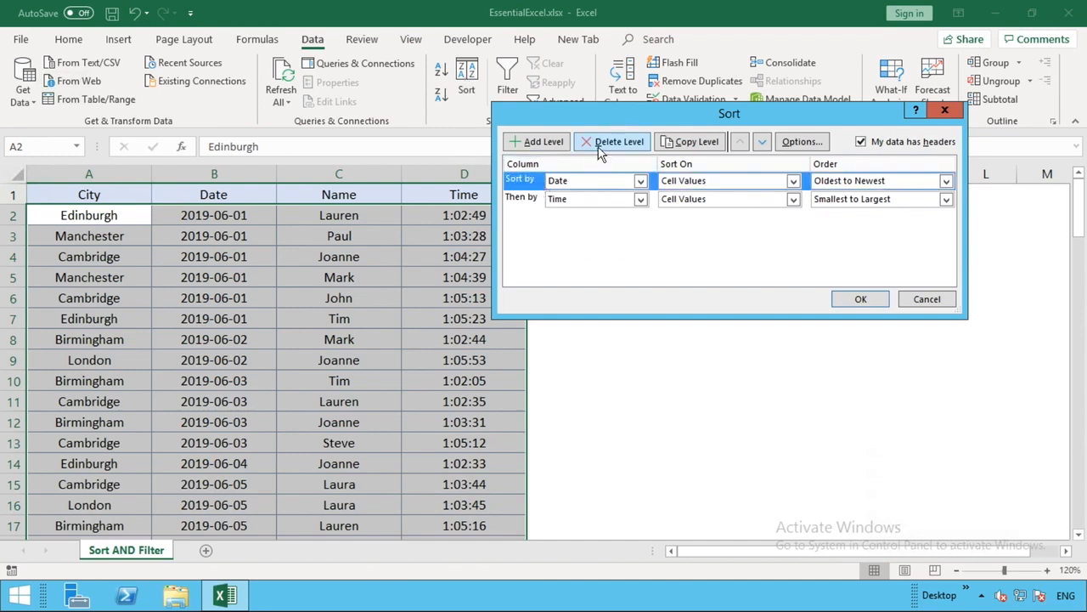
left_click(599, 145)
left_click(599, 145)
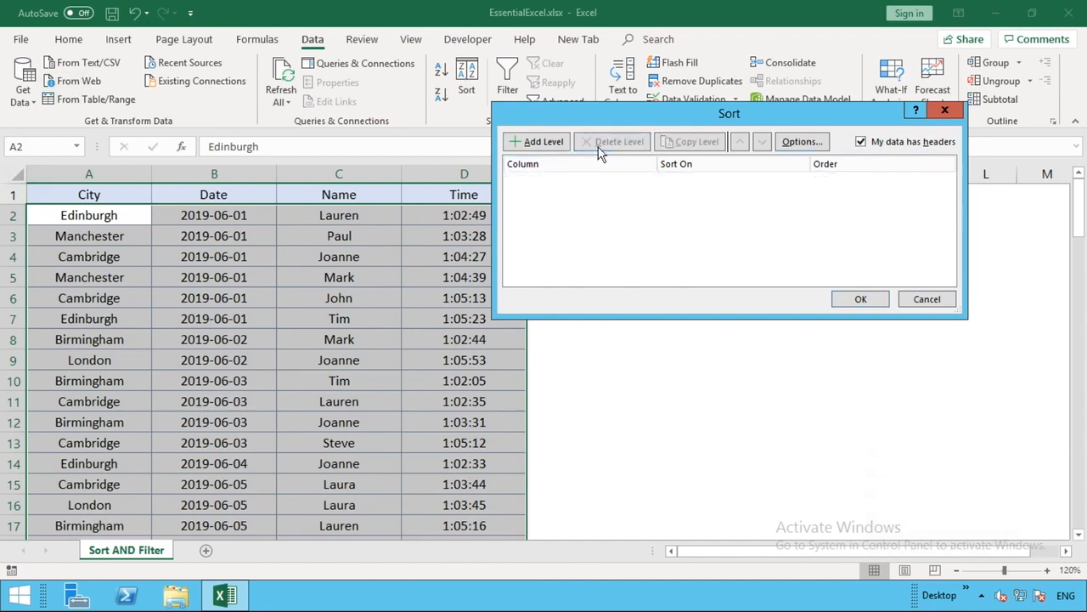
- Sort the table by a new City level on Cell Color, with yellow On Top
left_click(553, 142)
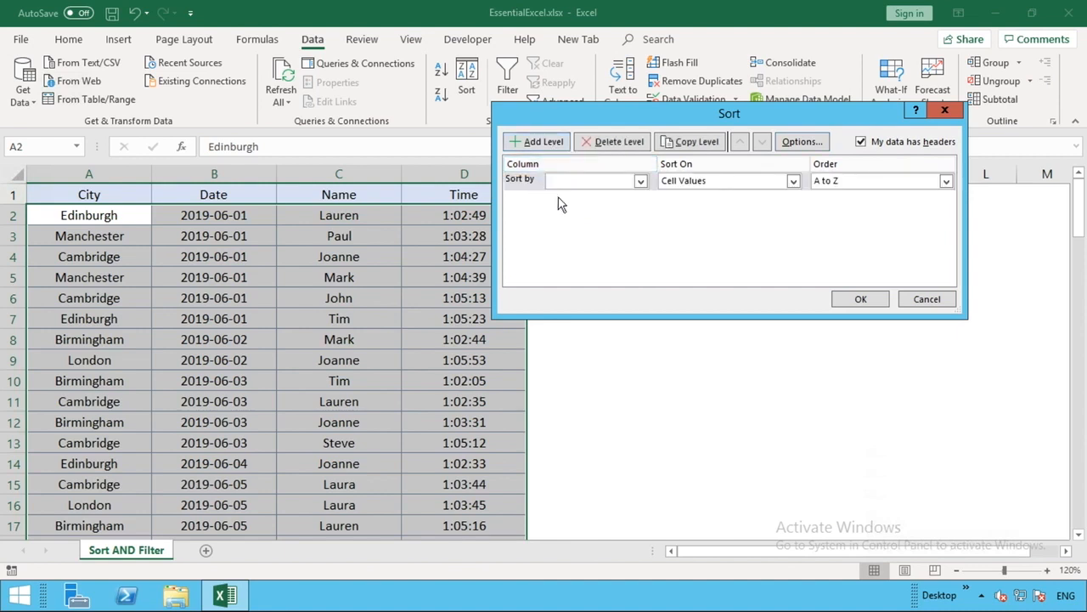
left_click(586, 181)
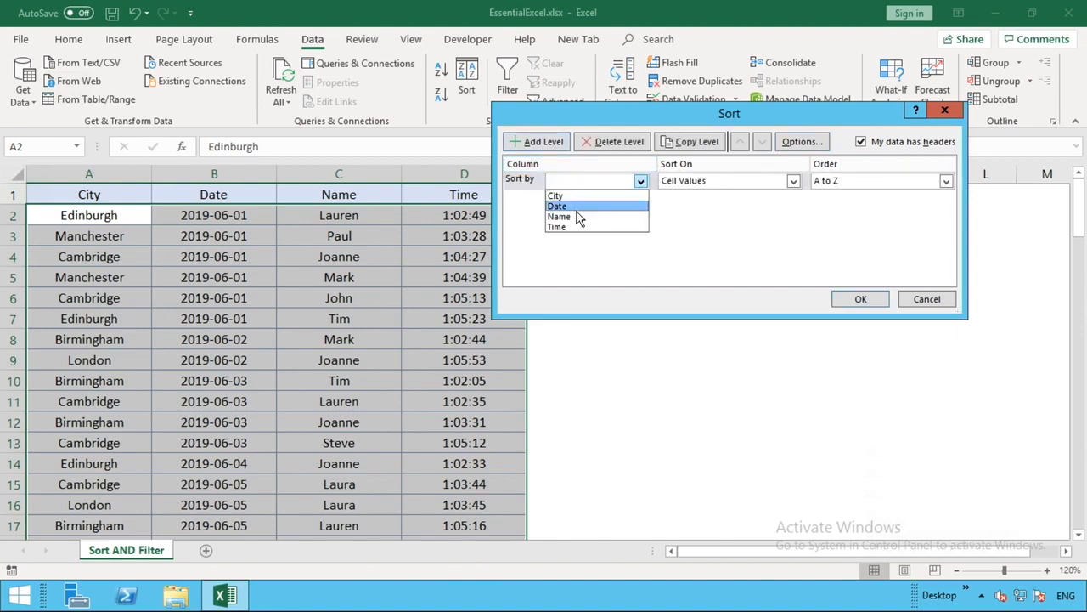
left_click(575, 196)
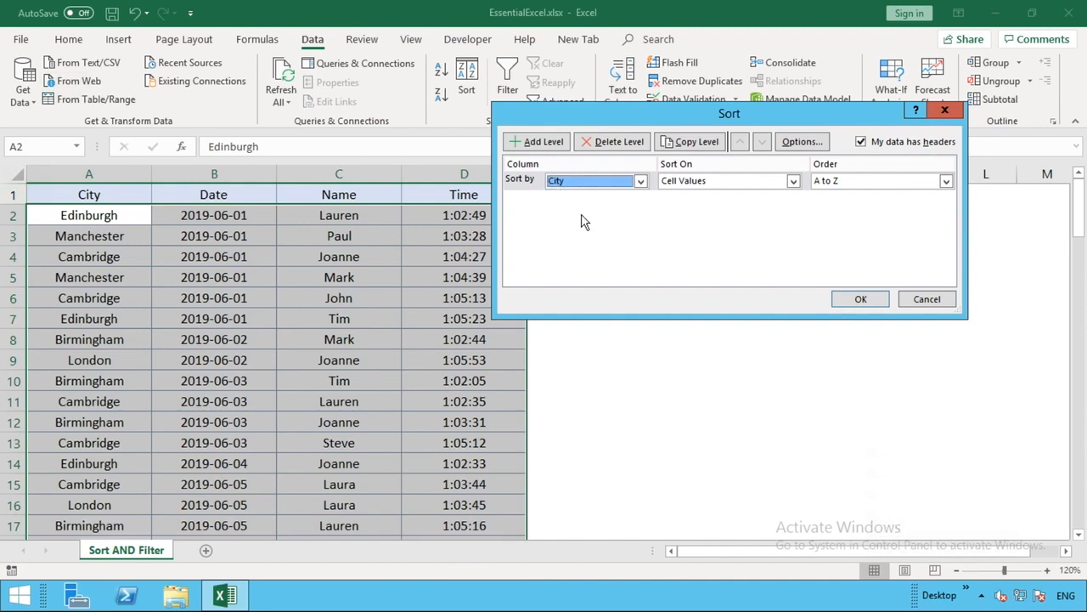
left_click(731, 189)
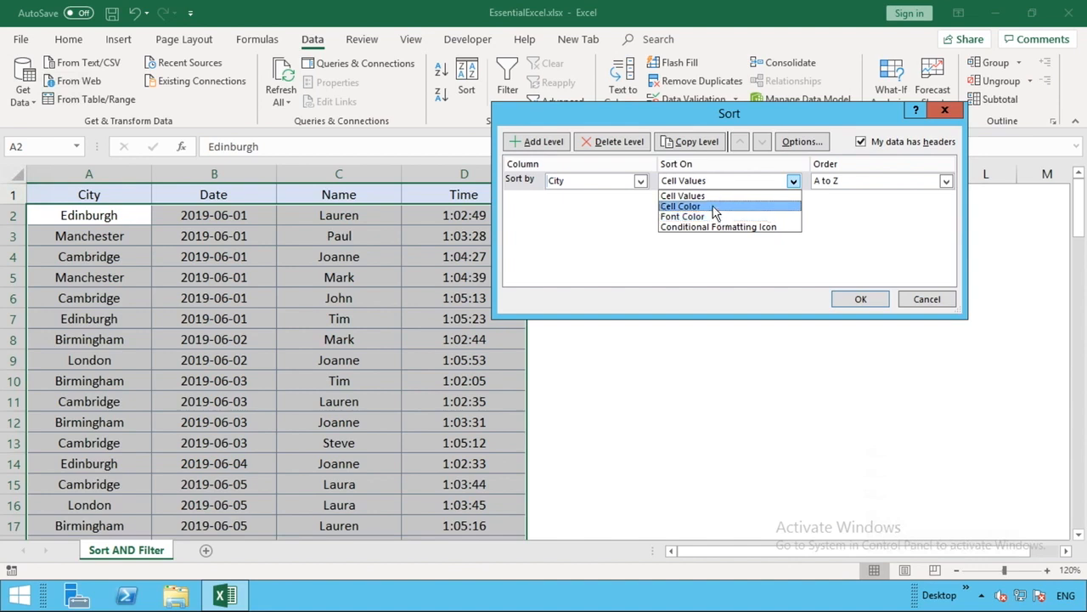
left_click(716, 206)
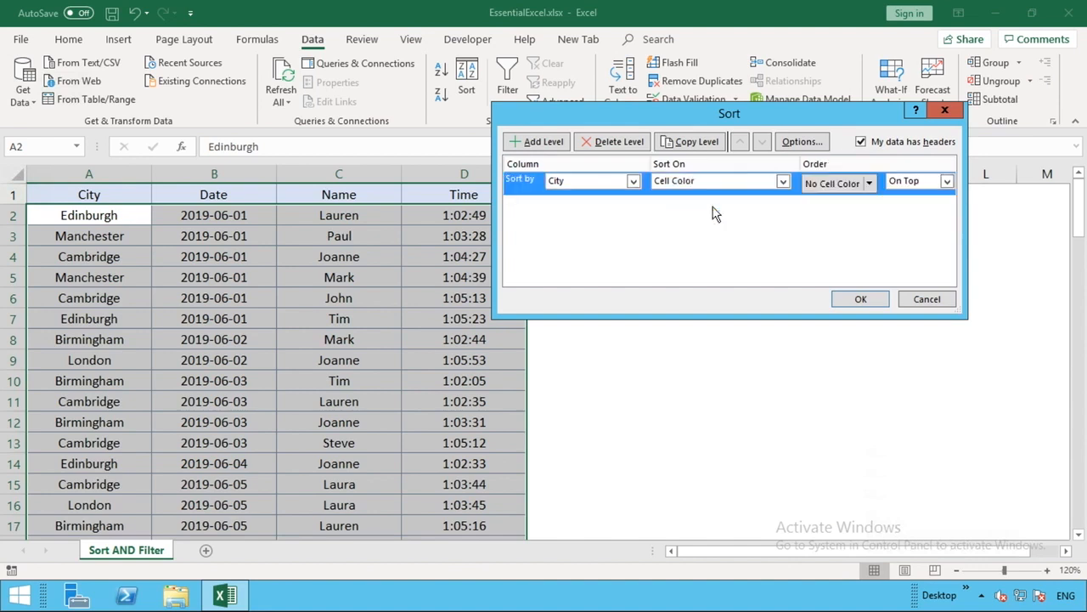
left_click(870, 183)
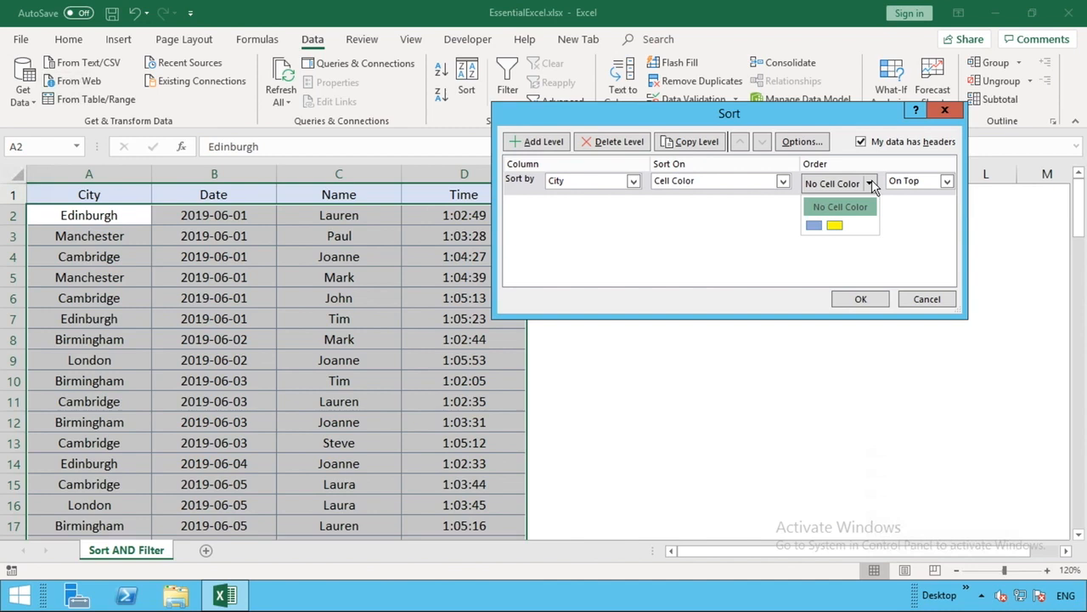
left_click(833, 226)
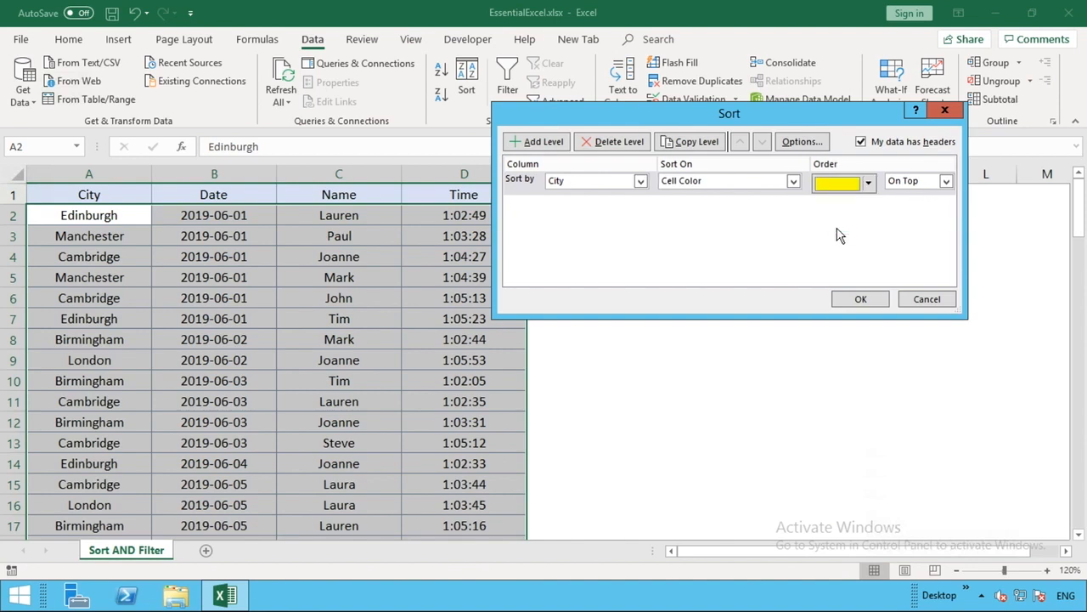
left_click(947, 181)
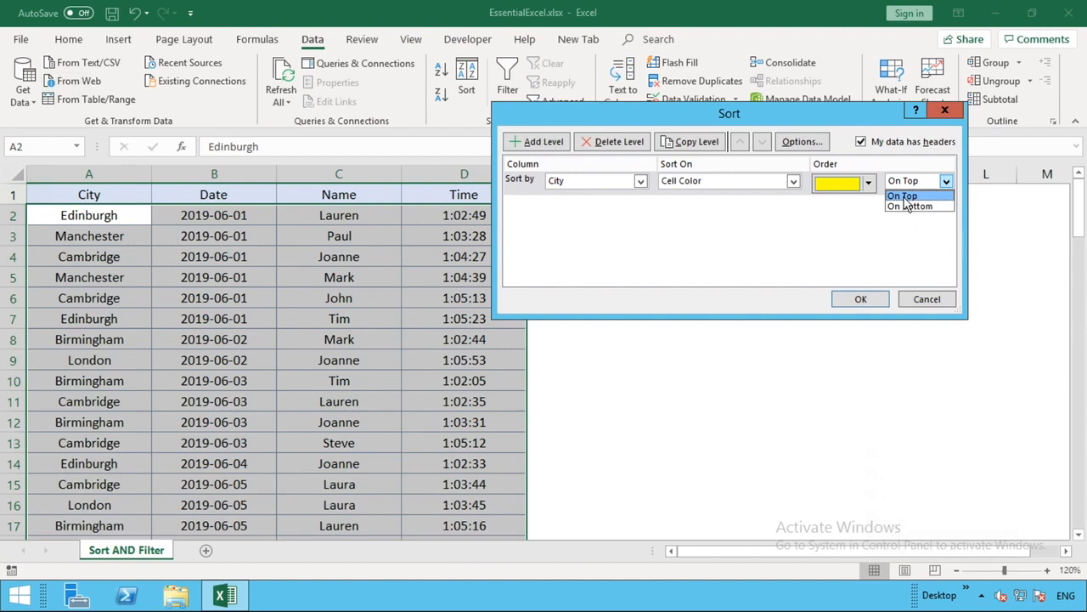
left_click(905, 196)
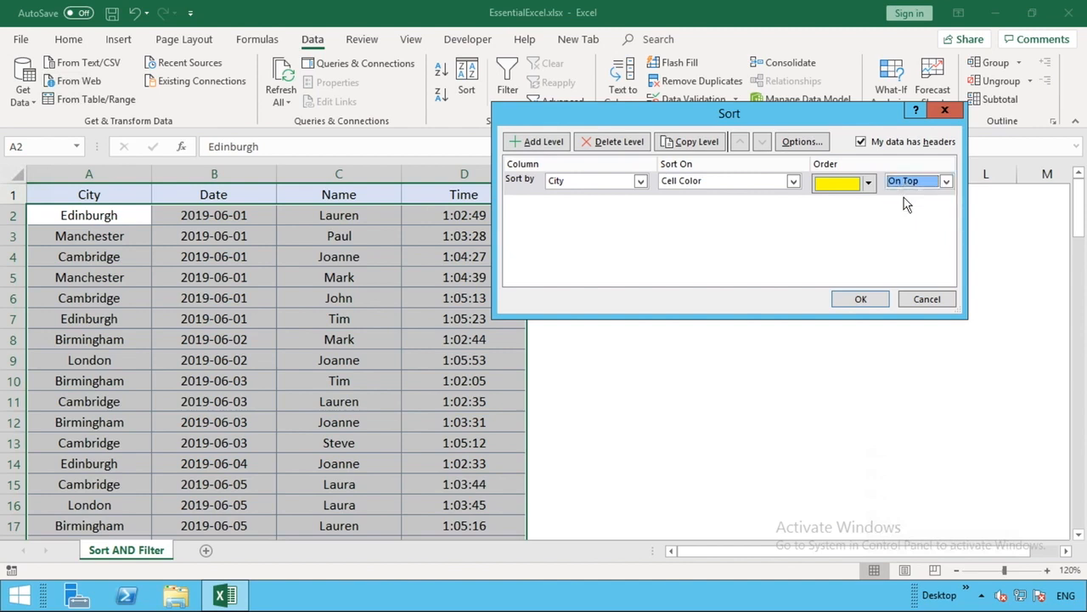
left_click(863, 304)
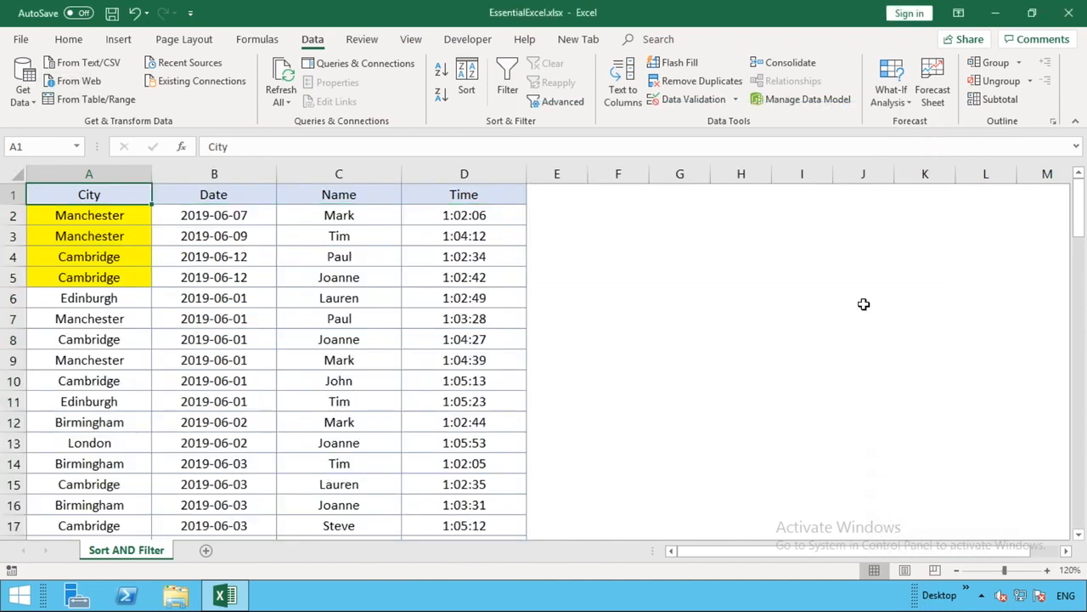
left_click(863, 304)
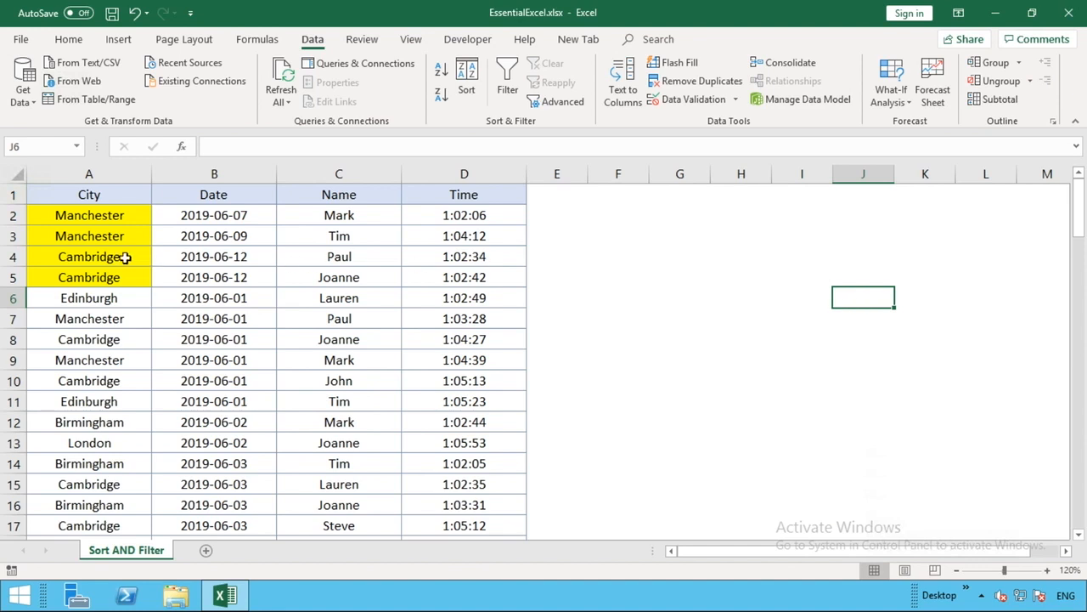
- Add a second City level on Cell Color with blue On Top below the yellow level, and apply the sort
left_click(125, 258)
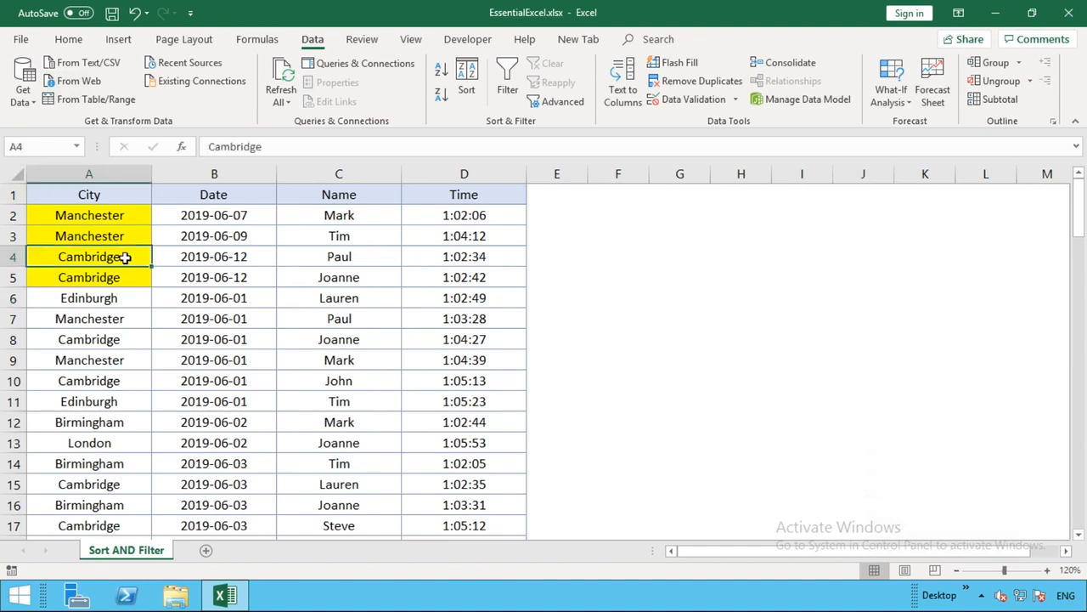
left_click(466, 92)
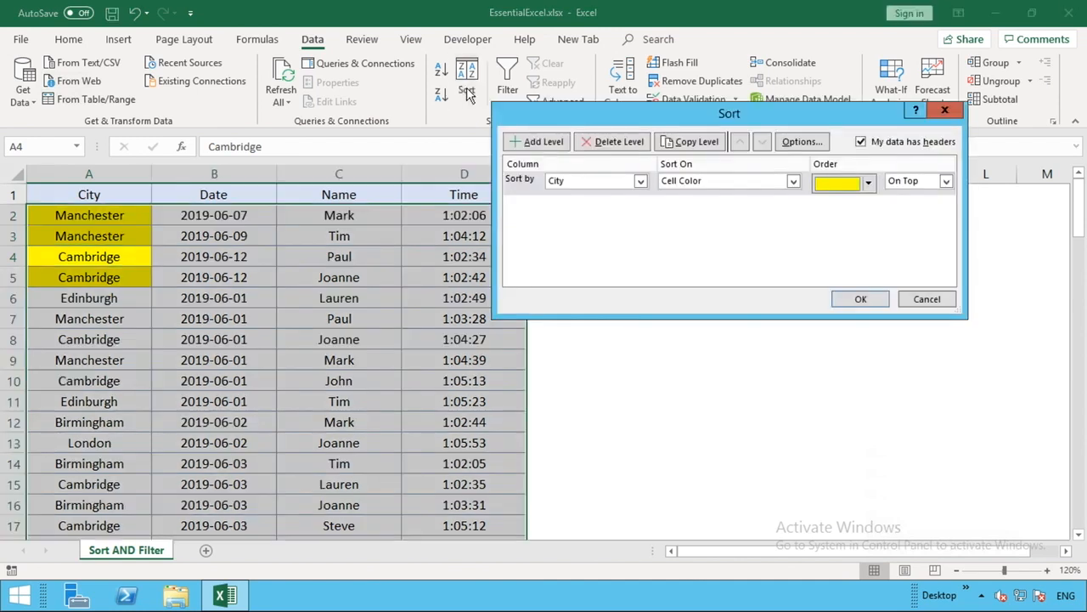
left_click(513, 145)
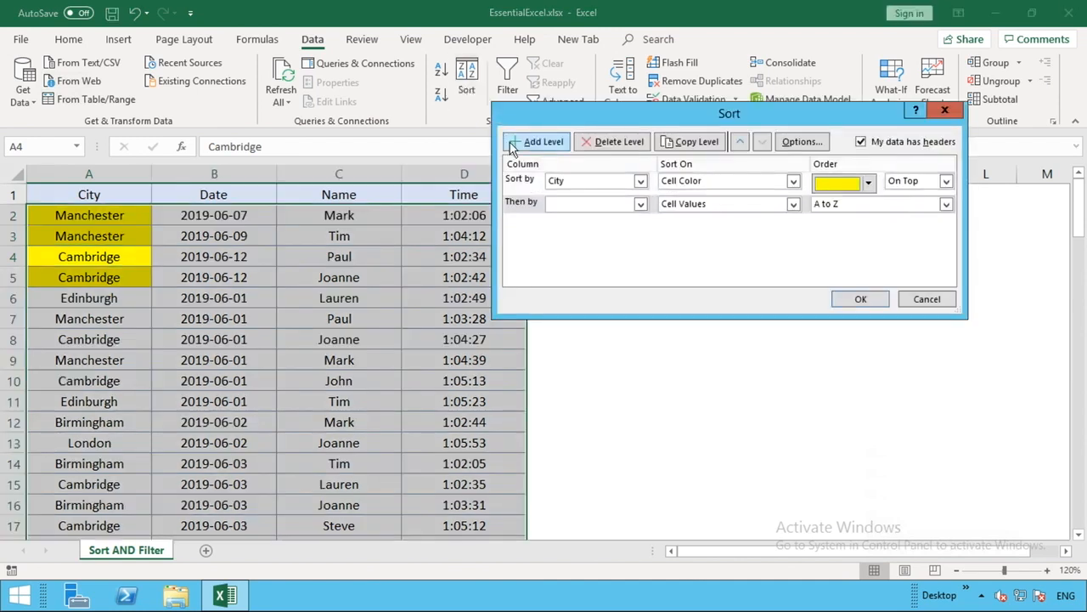
left_click(641, 204)
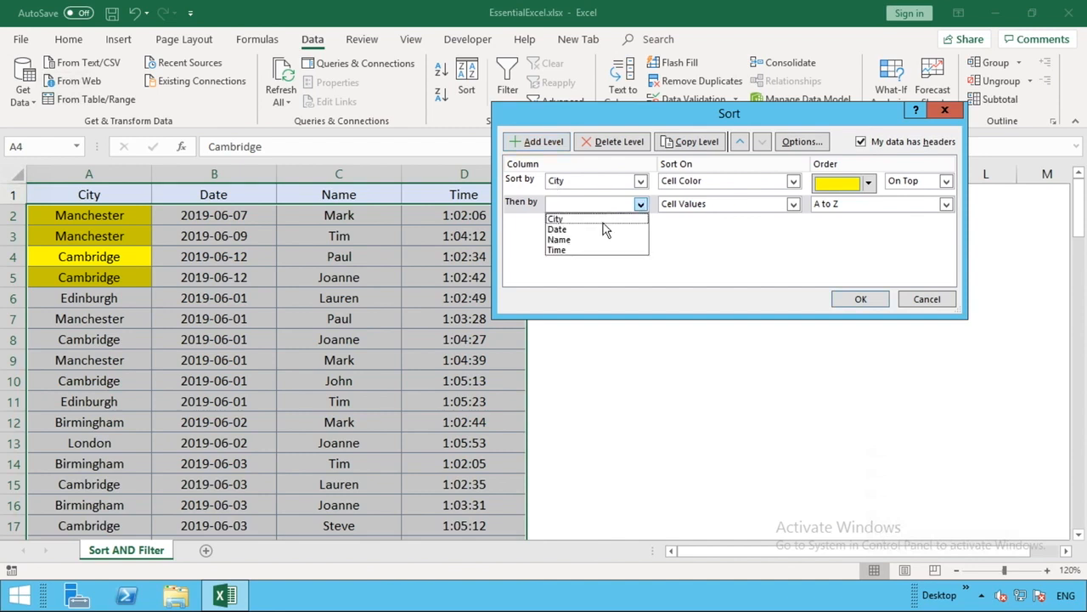
left_click(601, 219)
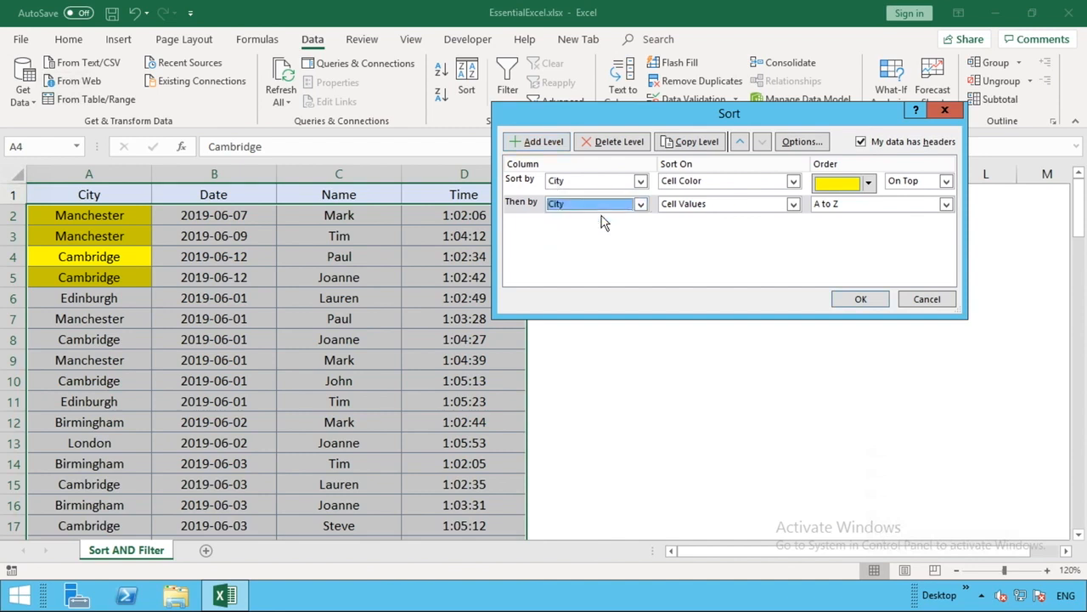
left_click(702, 208)
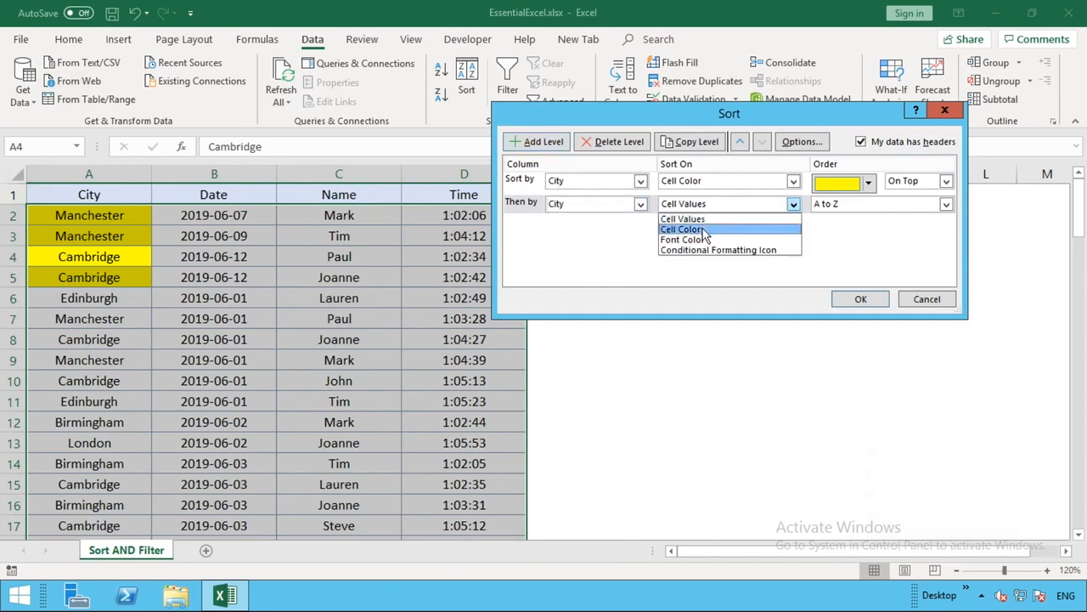
left_click(705, 229)
left_click(869, 206)
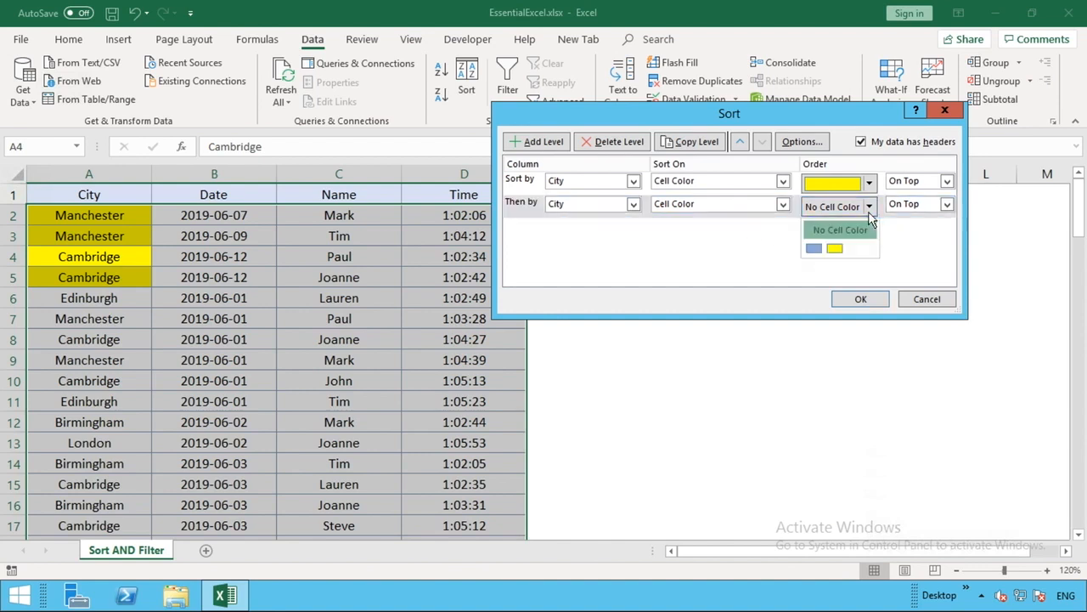
left_click(813, 248)
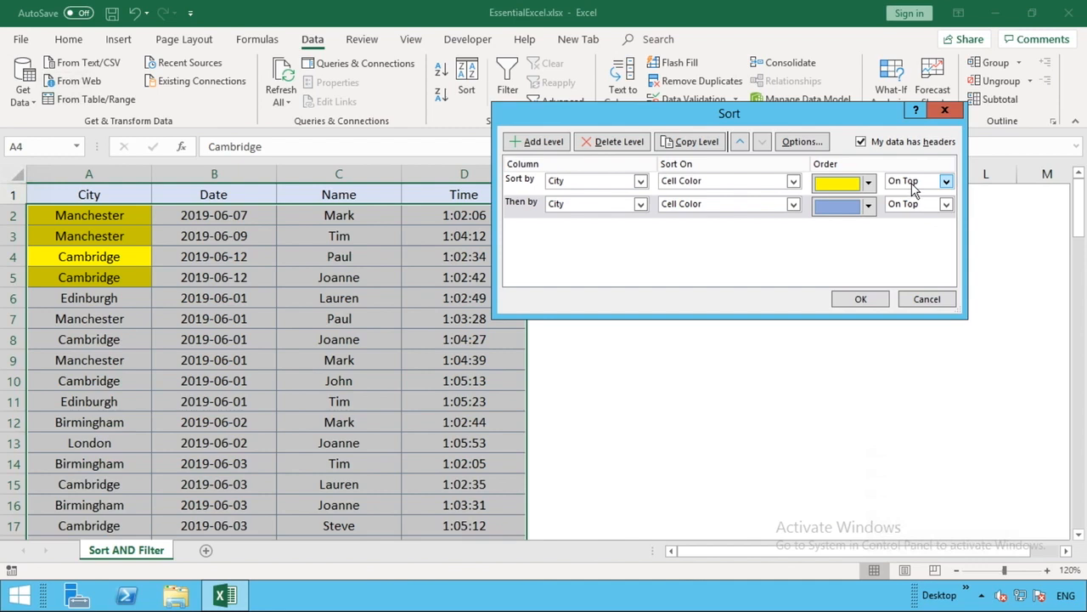
left_click(530, 188)
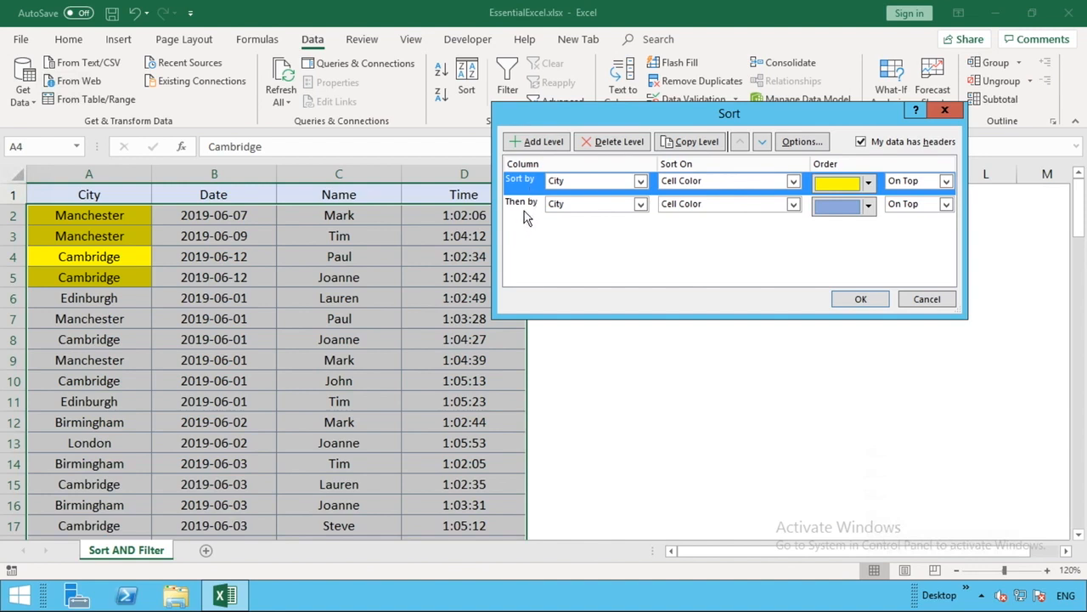
left_click(524, 210)
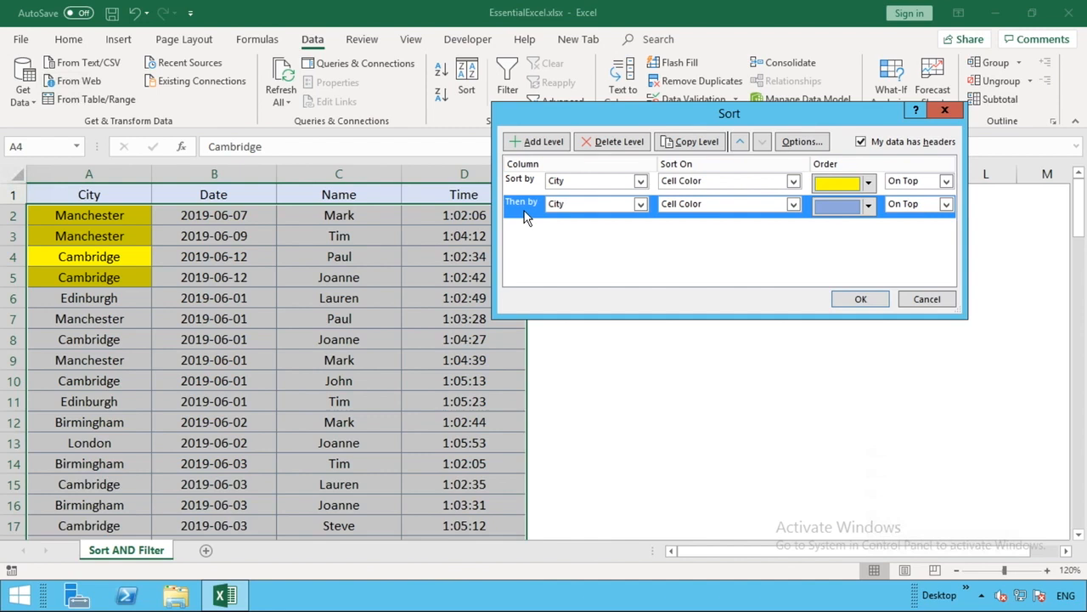
left_click(861, 299)
left_click(860, 295)
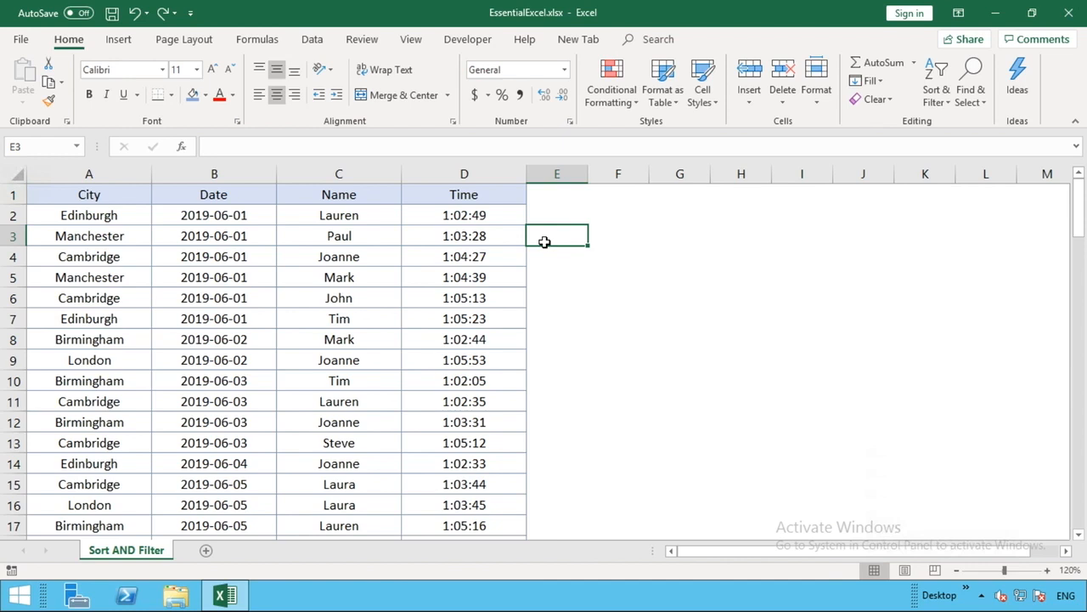
- Turn on filtering for the table's header row, City to Time
left_click(343, 190)
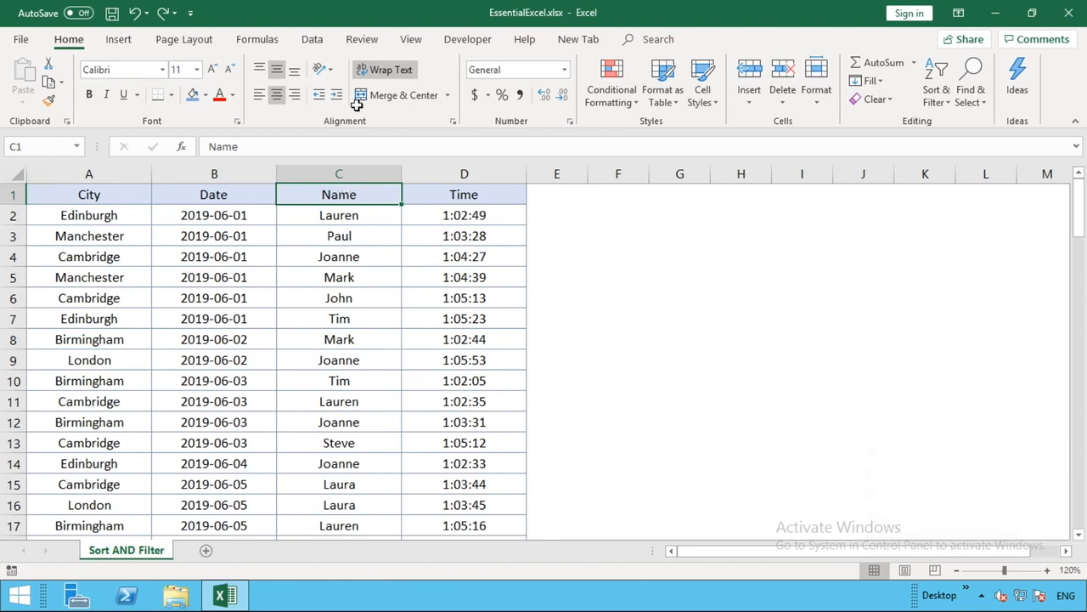
left_click(313, 44)
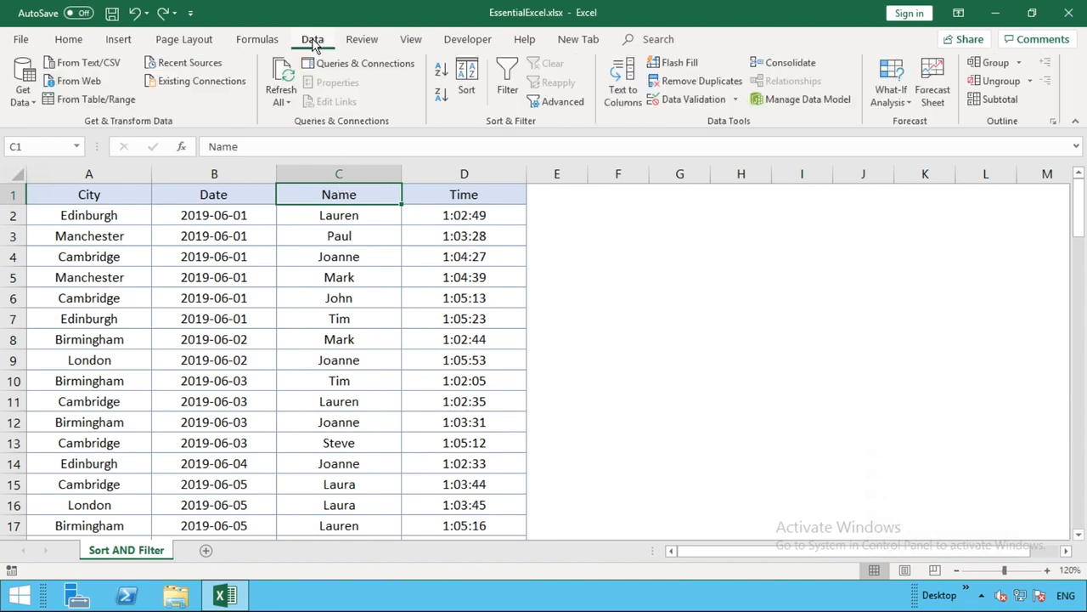
left_click(507, 92)
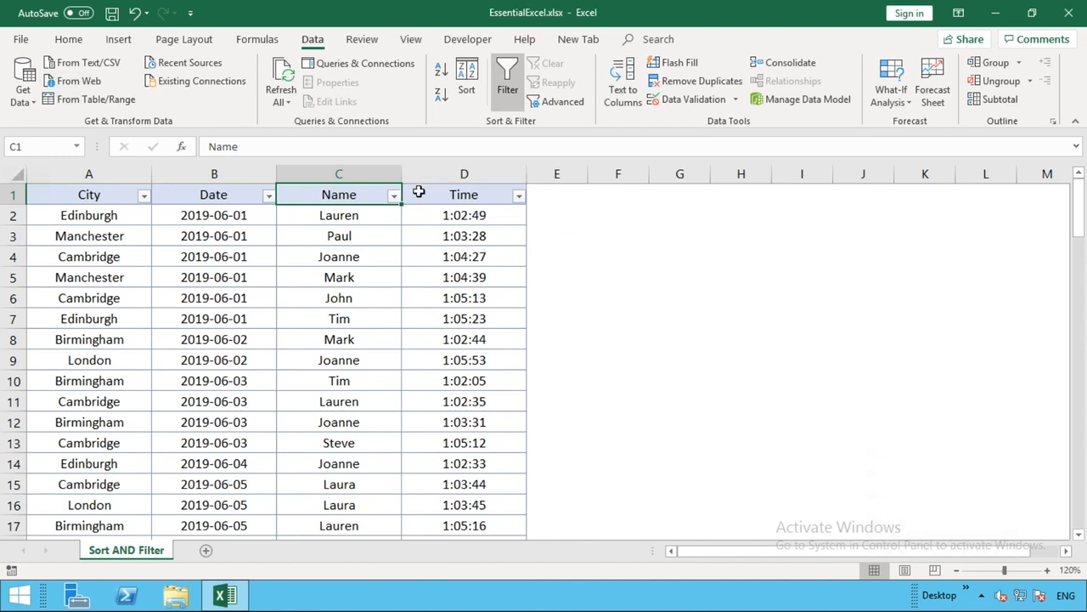
- Turn off filtering for the table's header row, City to Time
left_click(109, 194)
left_click_drag(164, 195, 228, 194)
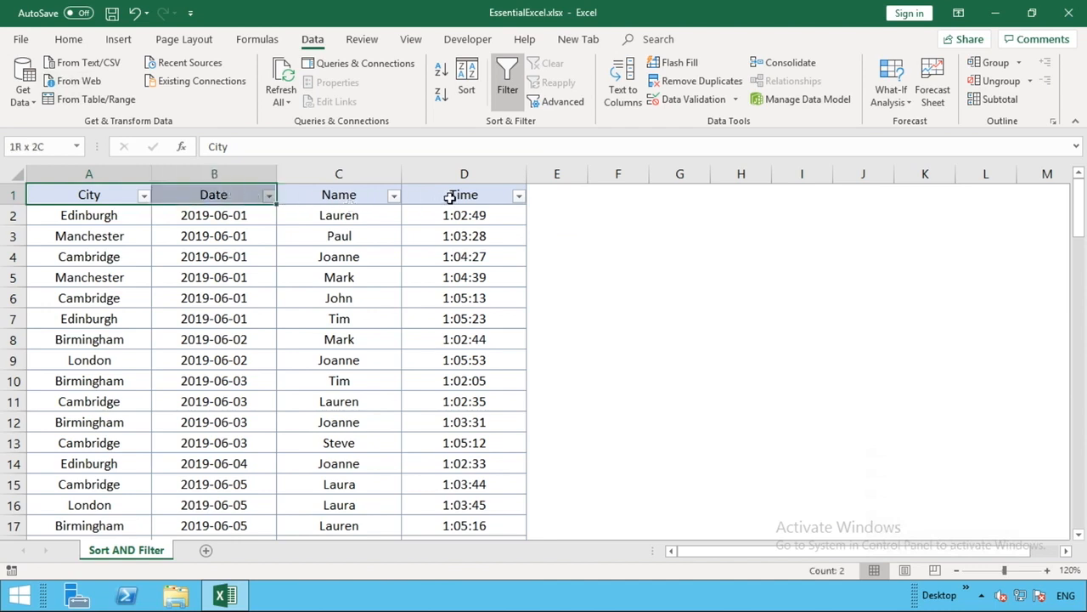
left_click_drag(463, 195, 463, 195)
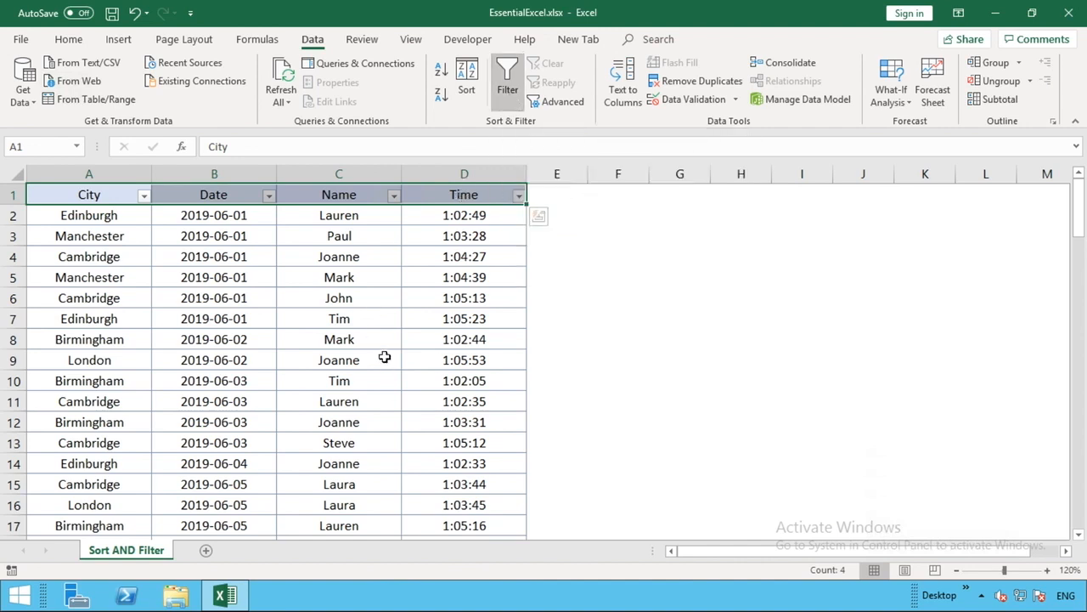
left_click(507, 85)
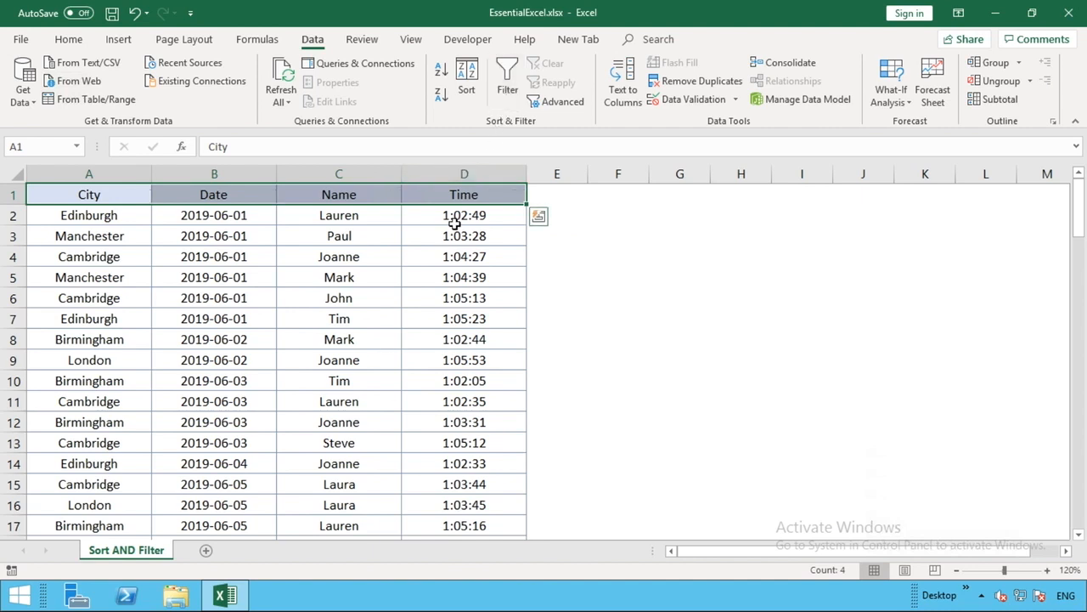
- Turn filtering back on for the header cells from City to Time
left_click(449, 194)
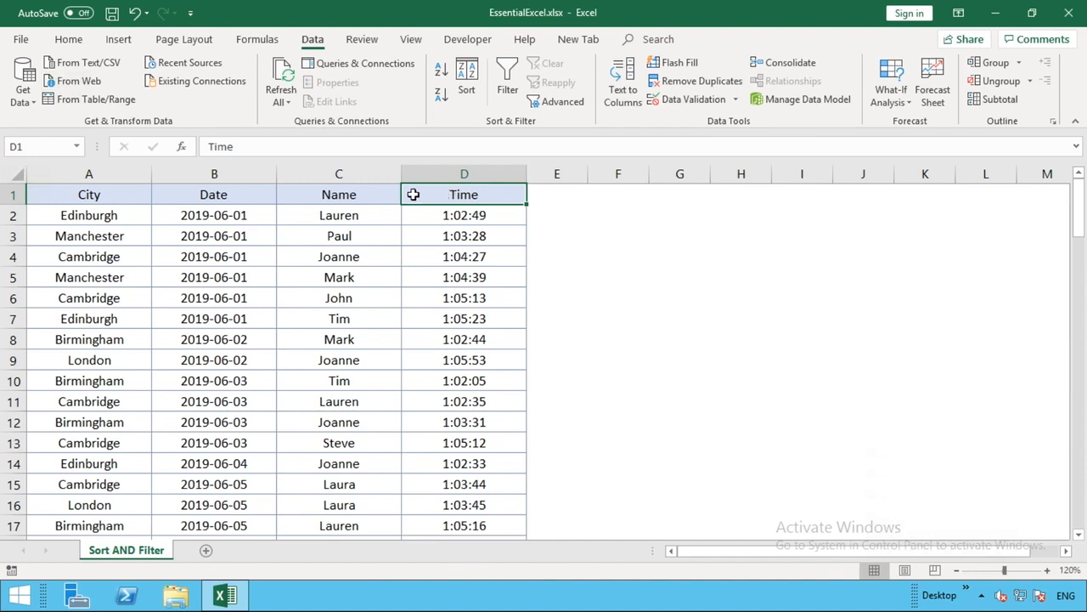
left_click_drag(414, 194, 92, 189)
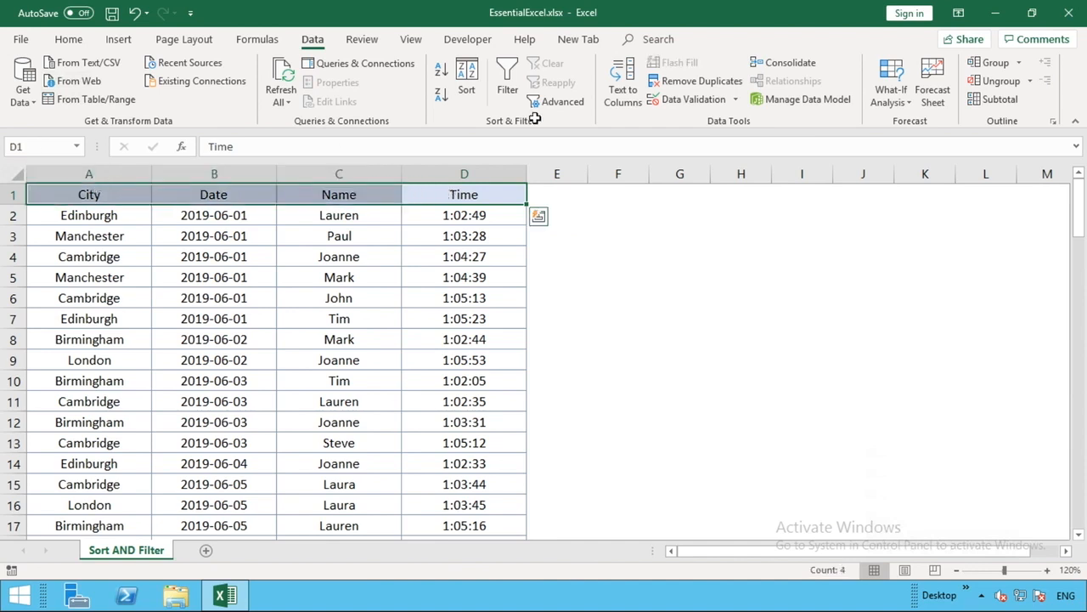
left_click(507, 85)
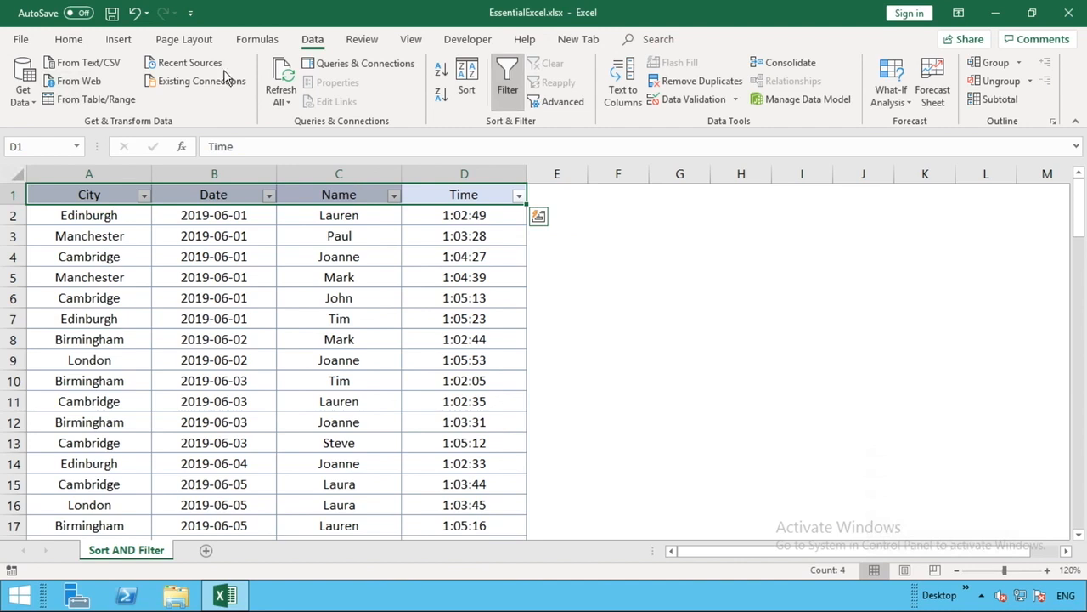
left_click(561, 295)
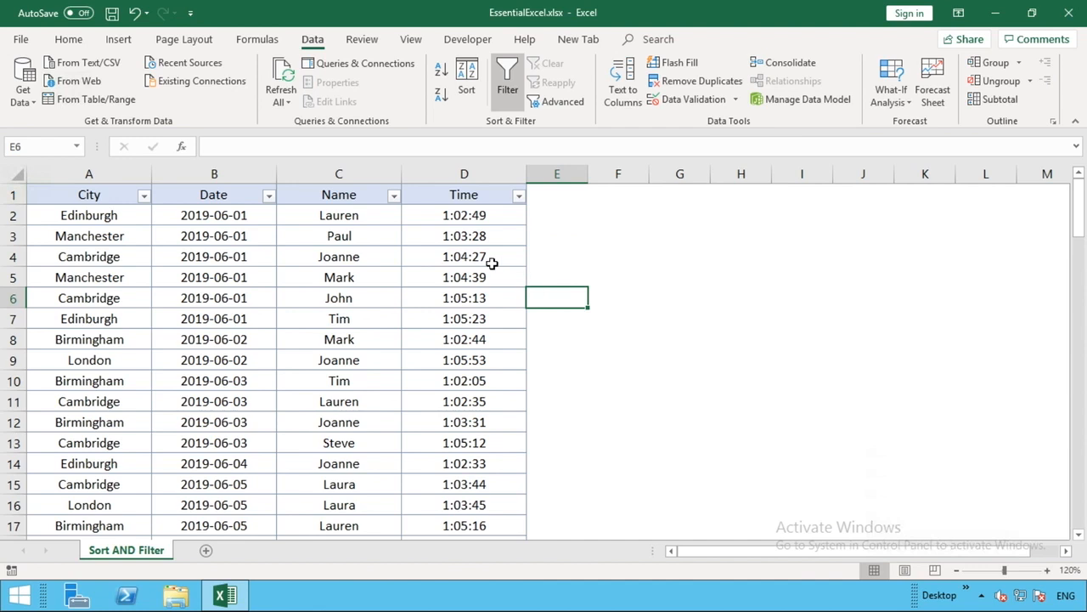
- Filter the Name column to show only the fifth name in its list
left_click(394, 198)
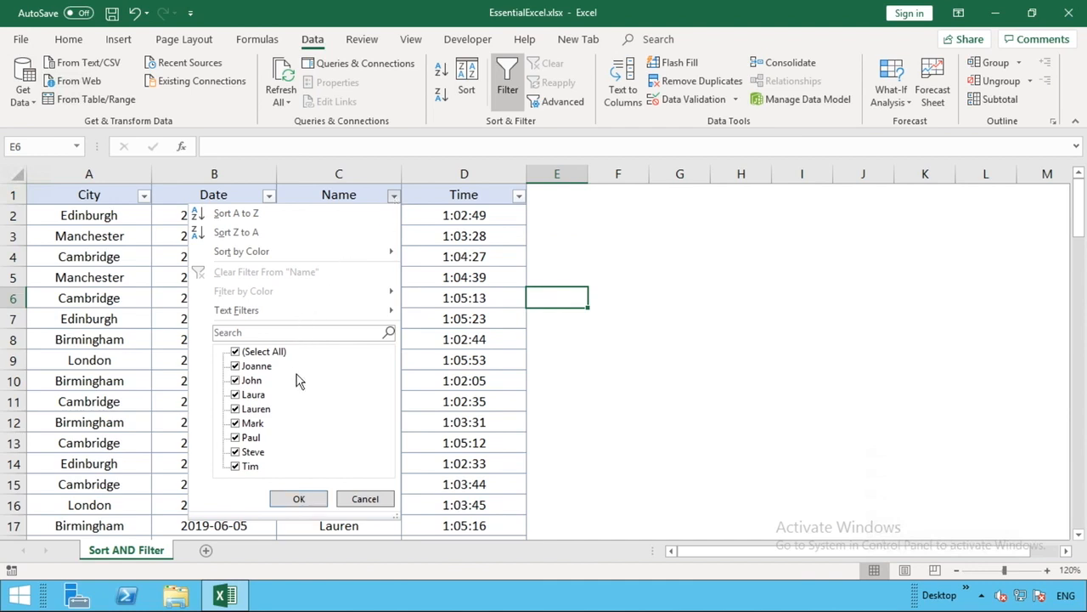
left_click(239, 353)
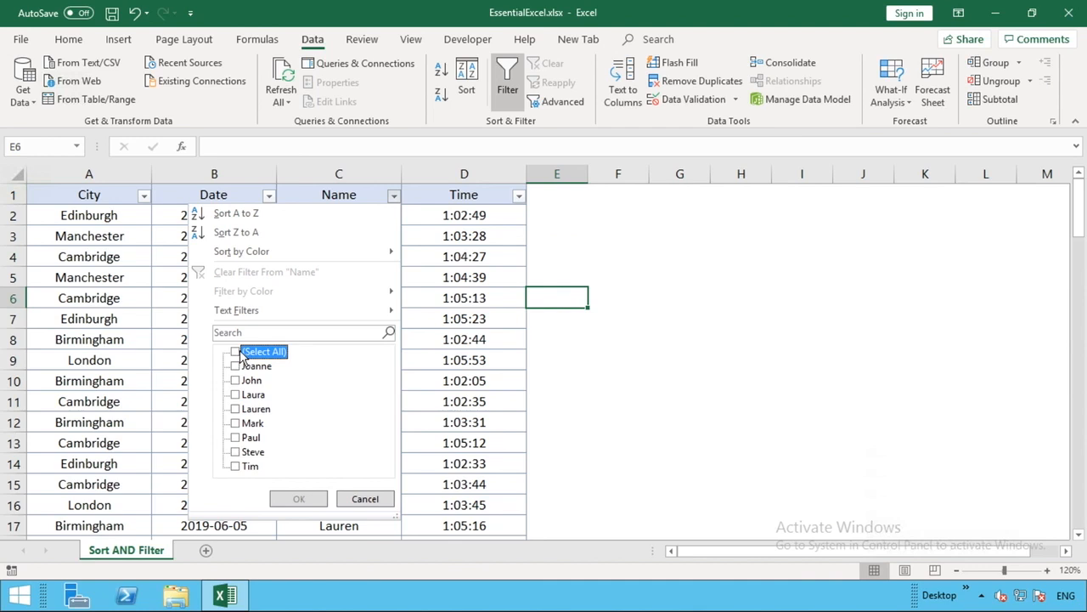
left_click(244, 424)
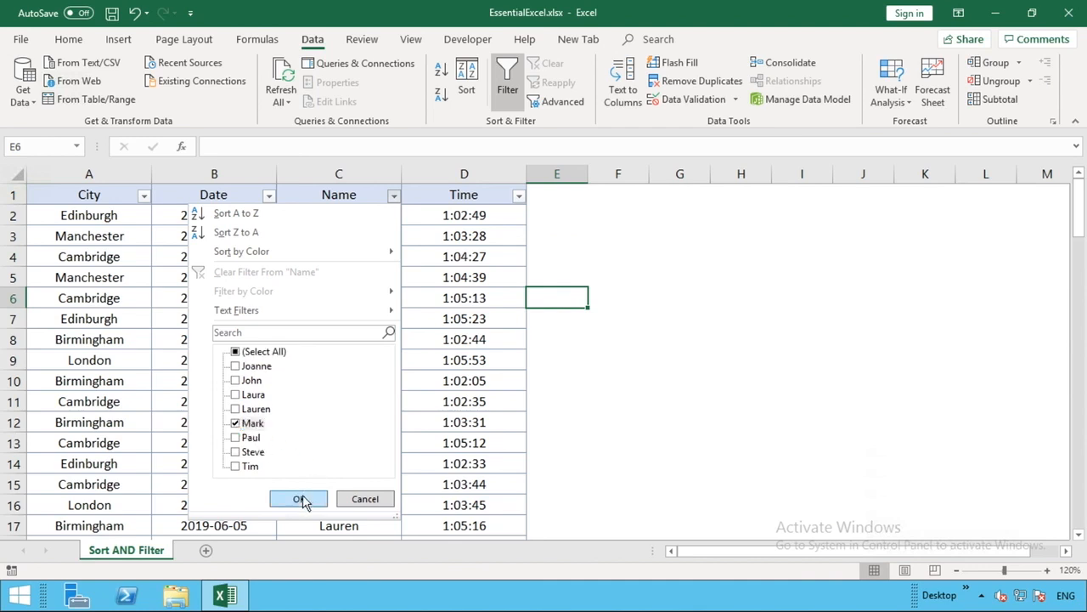
left_click(302, 499)
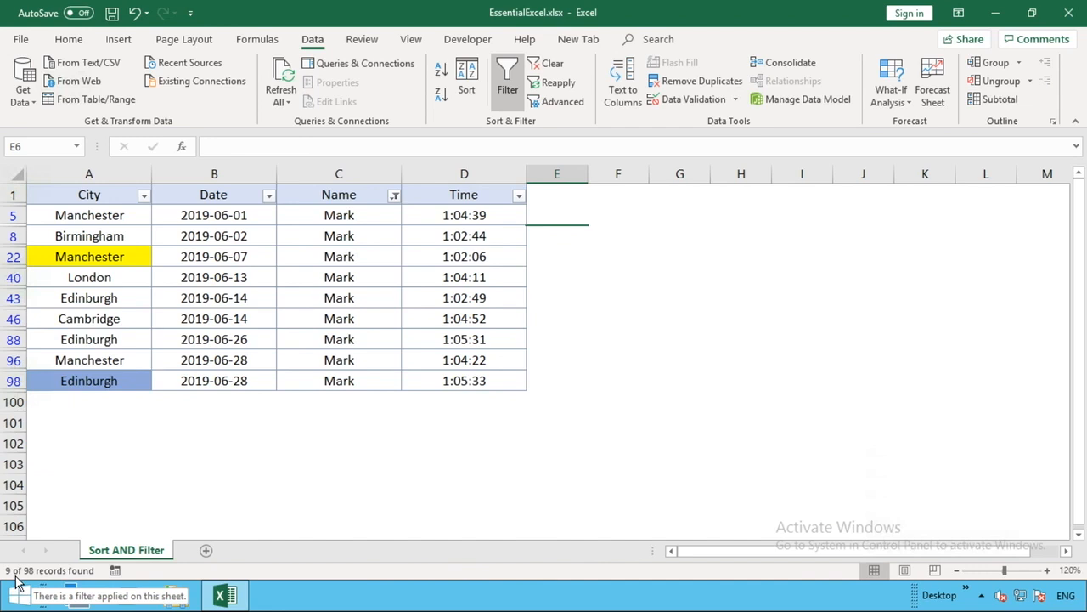
- Look over the filtered dates in the Date column, and clear the table's filter
left_click_drag(233, 215, 206, 381)
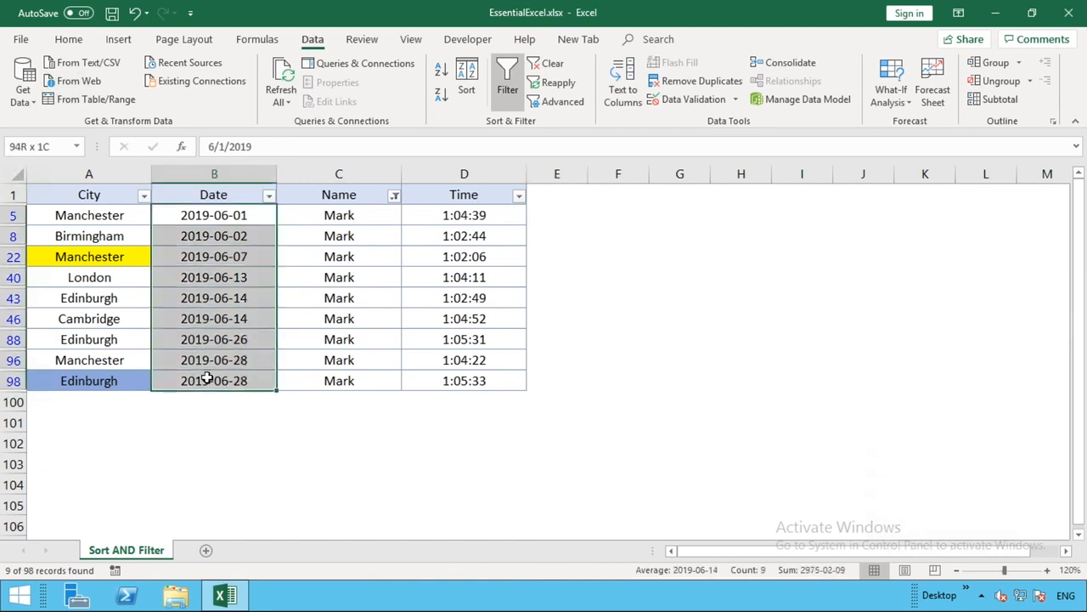
left_click(294, 427)
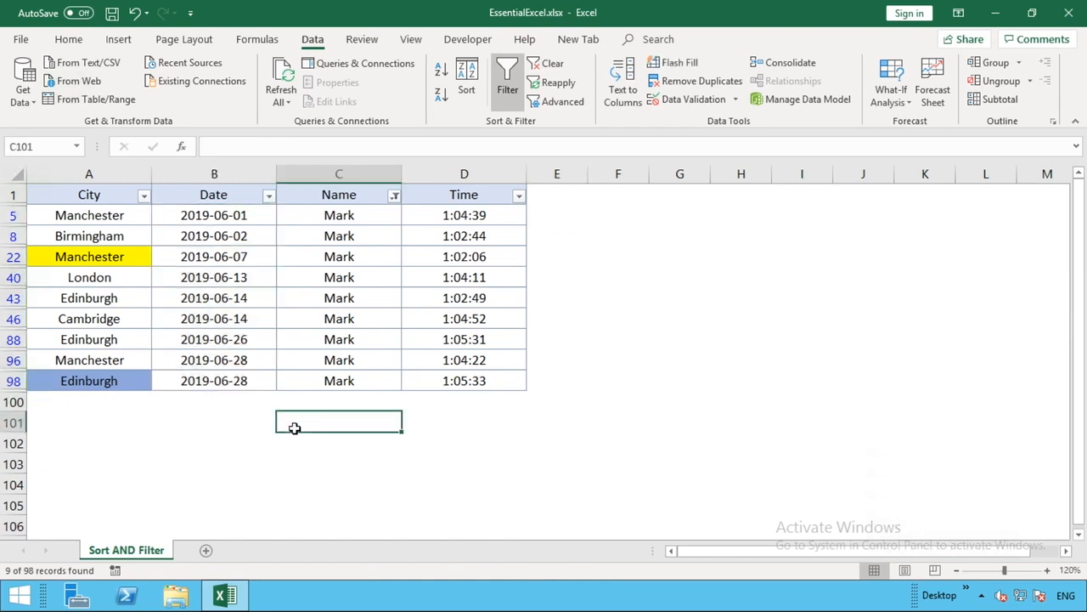
left_click(375, 197)
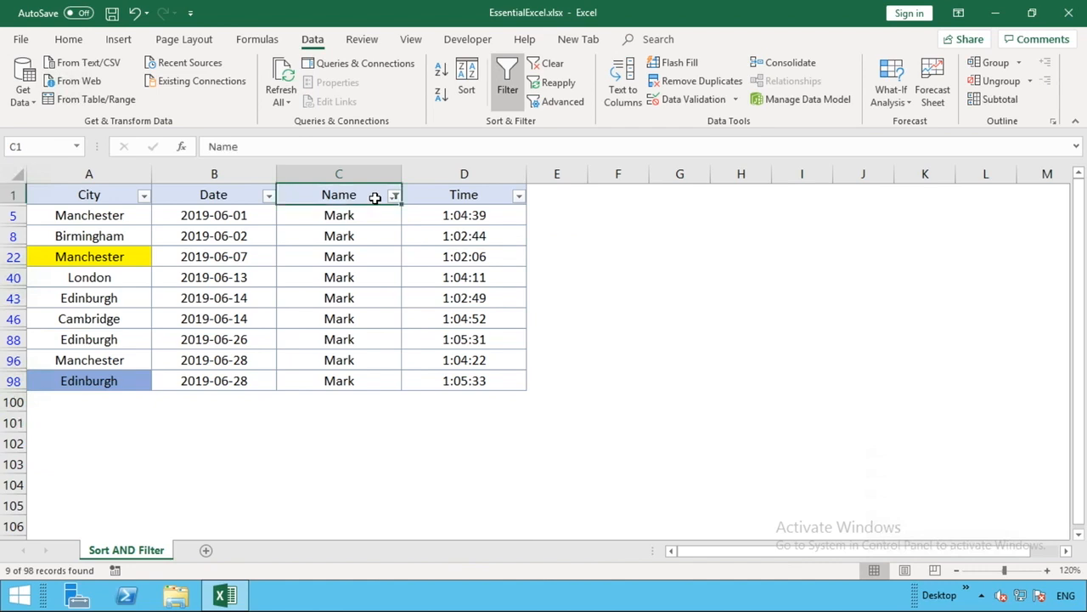
left_click(553, 67)
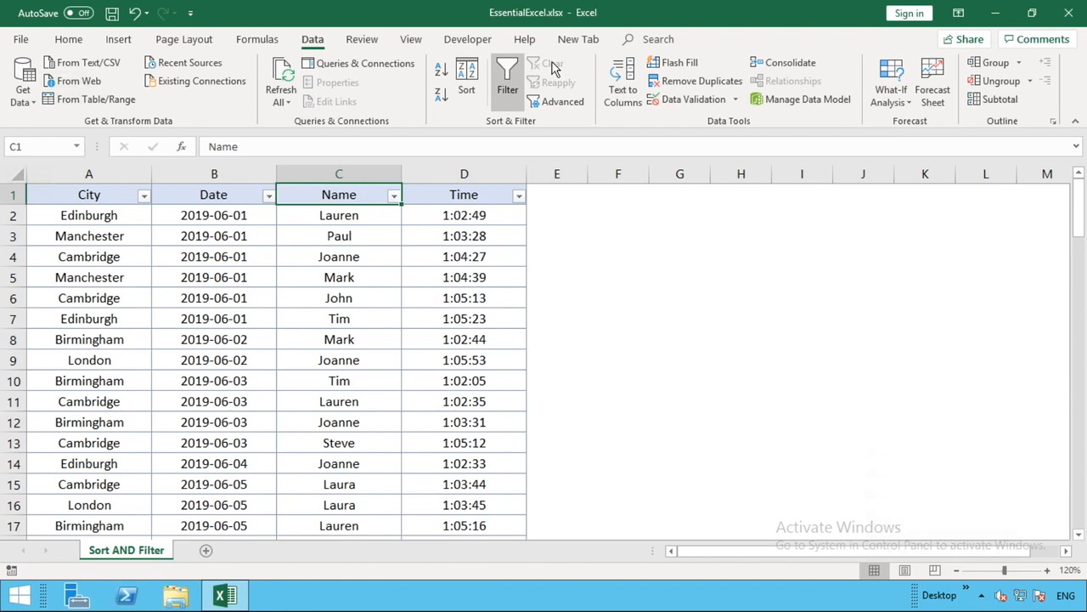
- Reapply the Name column filter with only the fifth listed name included
left_click(394, 196)
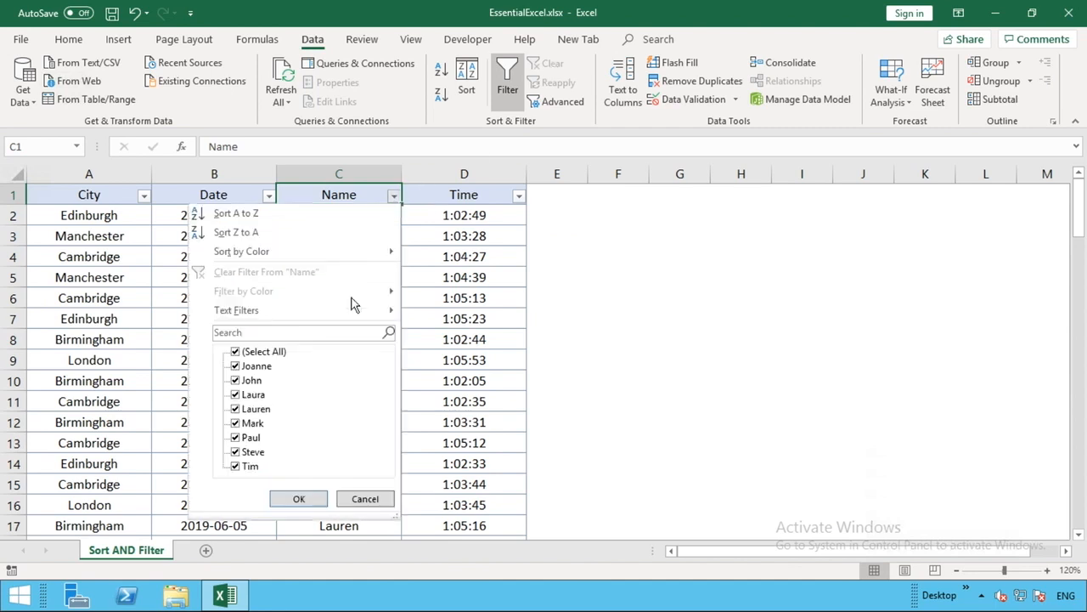
left_click(252, 351)
left_click(252, 423)
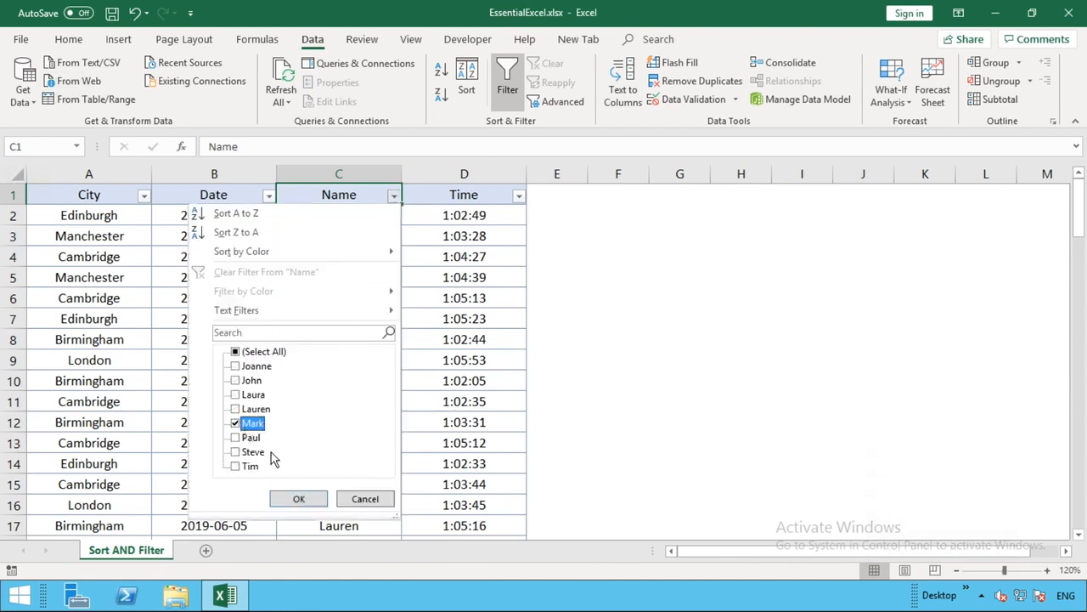
left_click(323, 501)
- Restore all rows by including every name in the Name column's filter
left_click(395, 196)
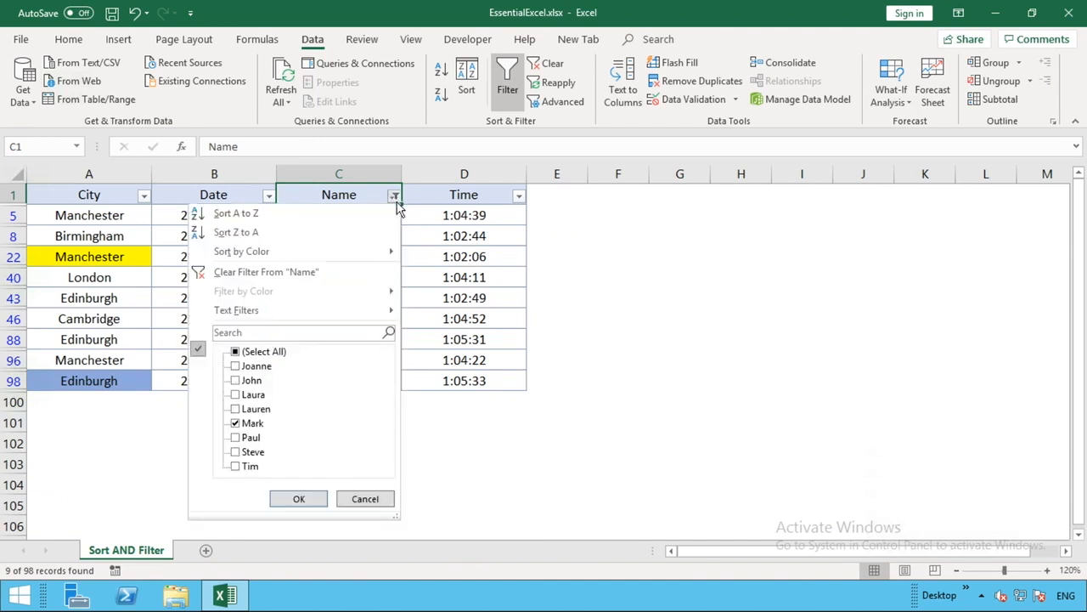
left_click(248, 352)
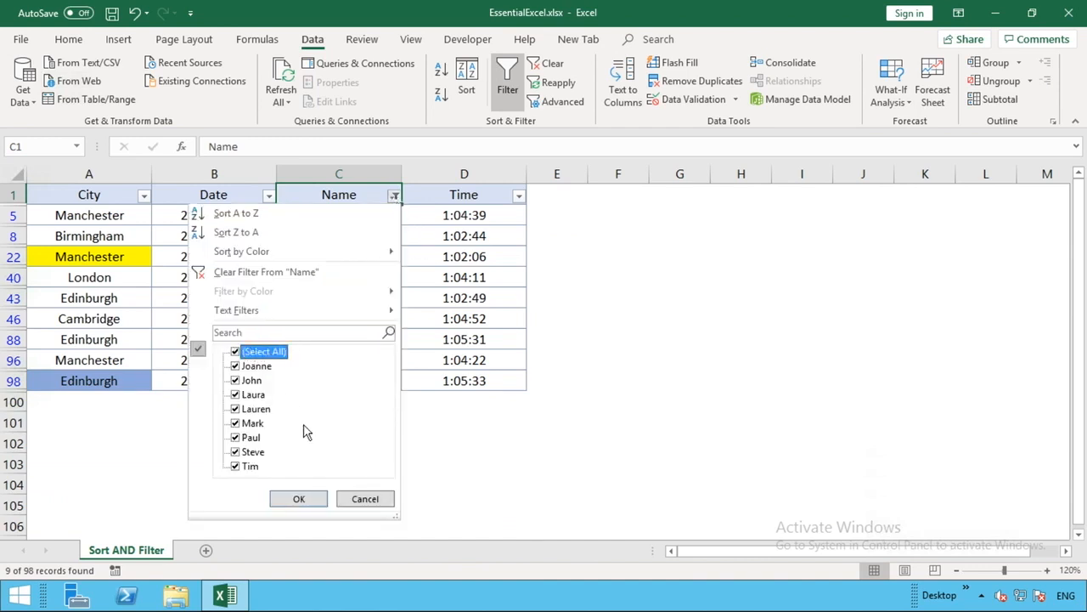
left_click(310, 500)
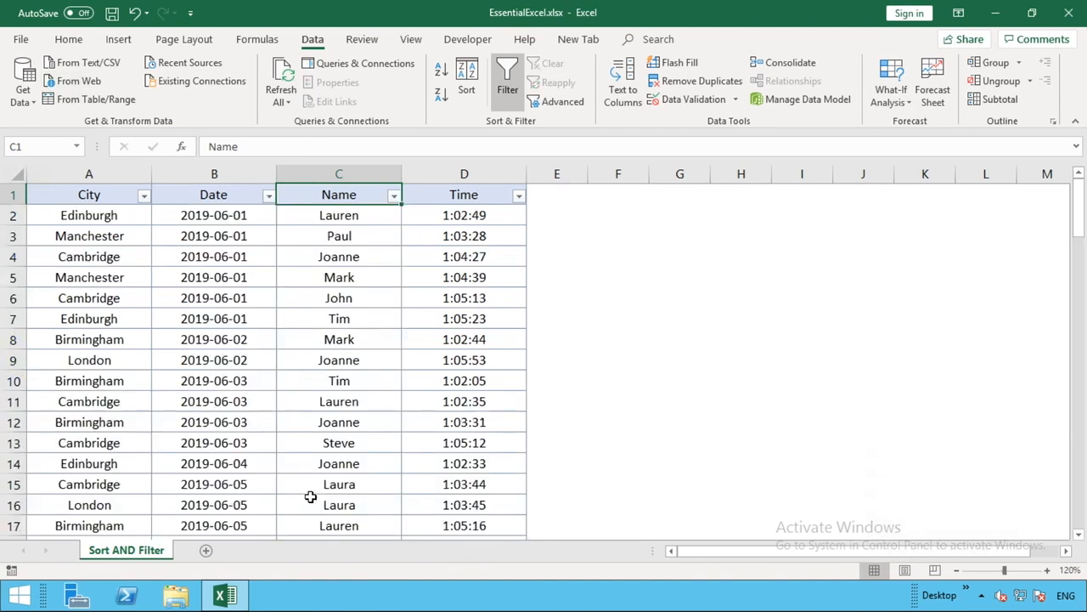
- Filter the Name column to show only the third, fourth and fifth names in its list
left_click(395, 196)
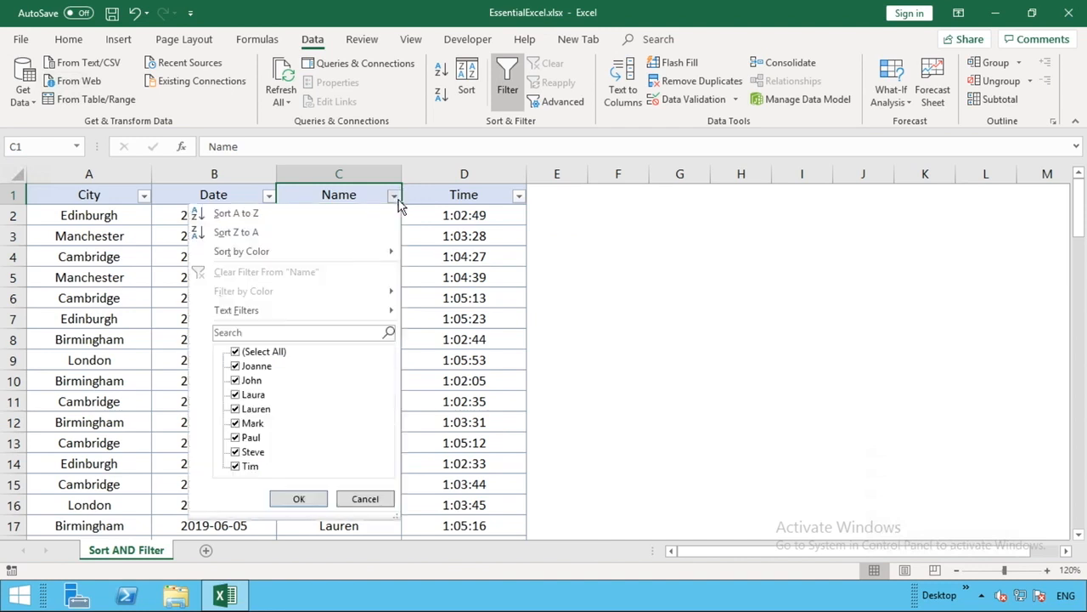
left_click(236, 354)
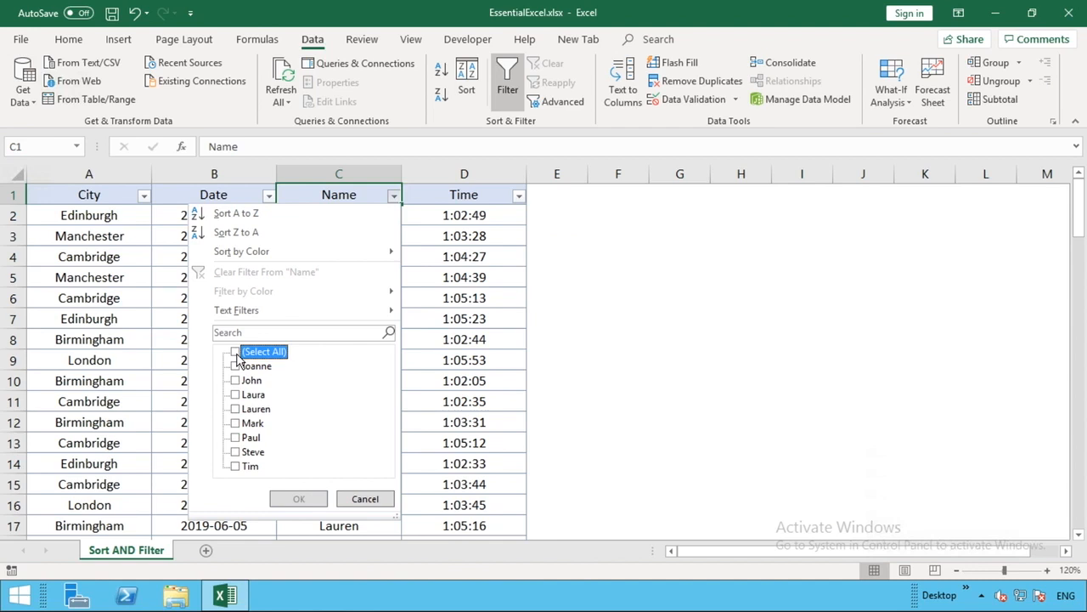
left_click(237, 395)
left_click(238, 409)
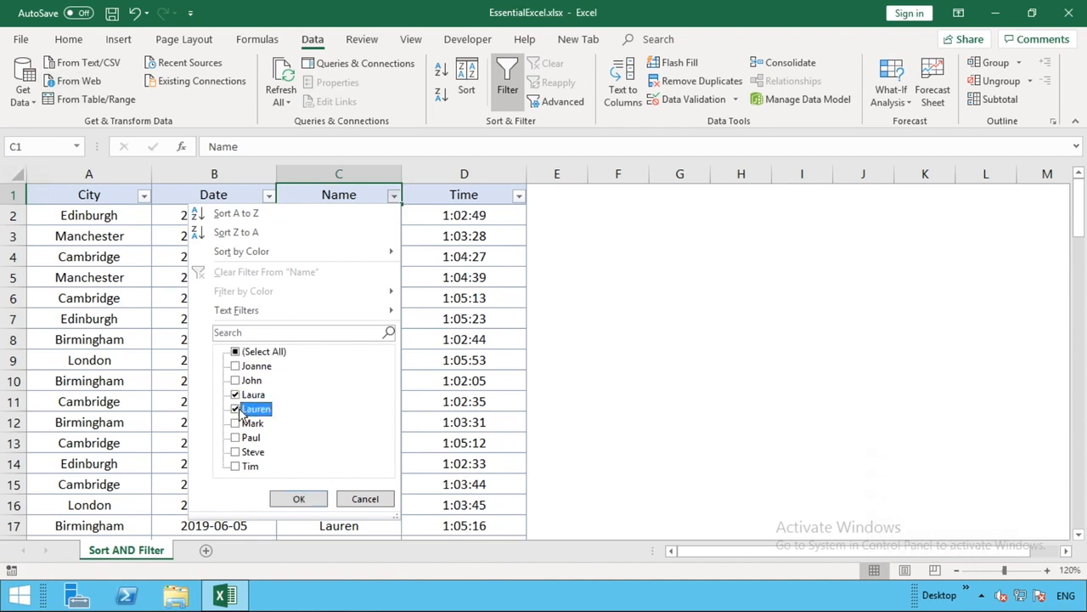
left_click(237, 423)
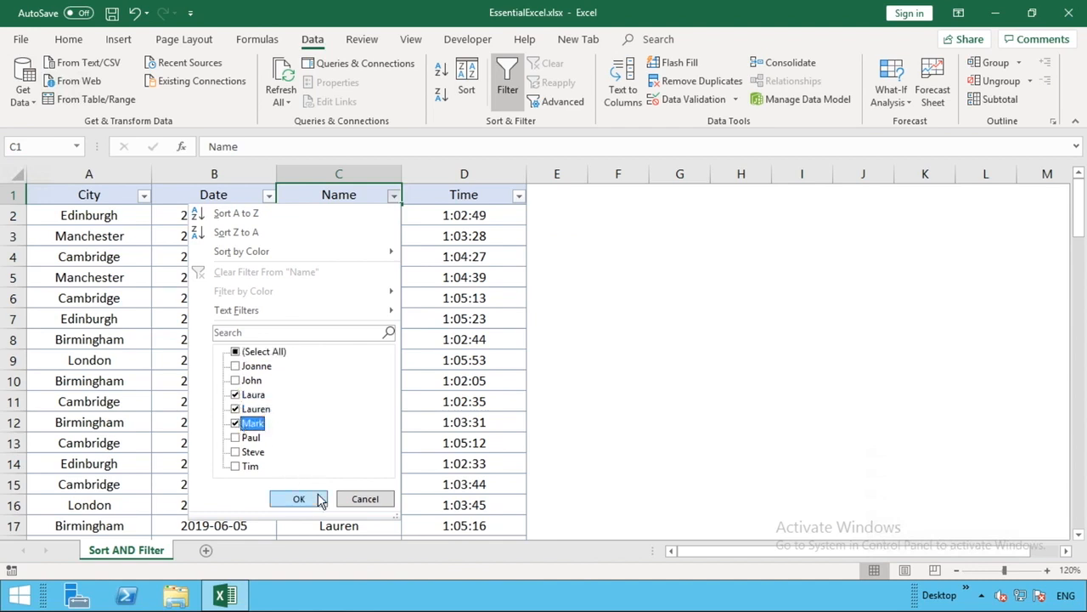
left_click(299, 499)
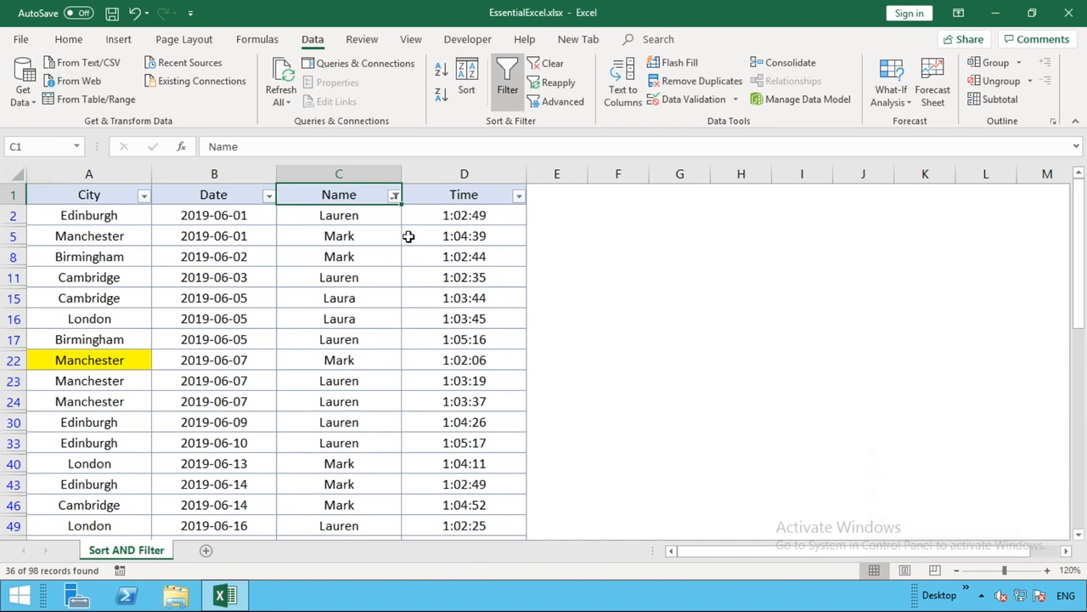
- Change the Name column's filter to include every name except the last one in its list
left_click(395, 197)
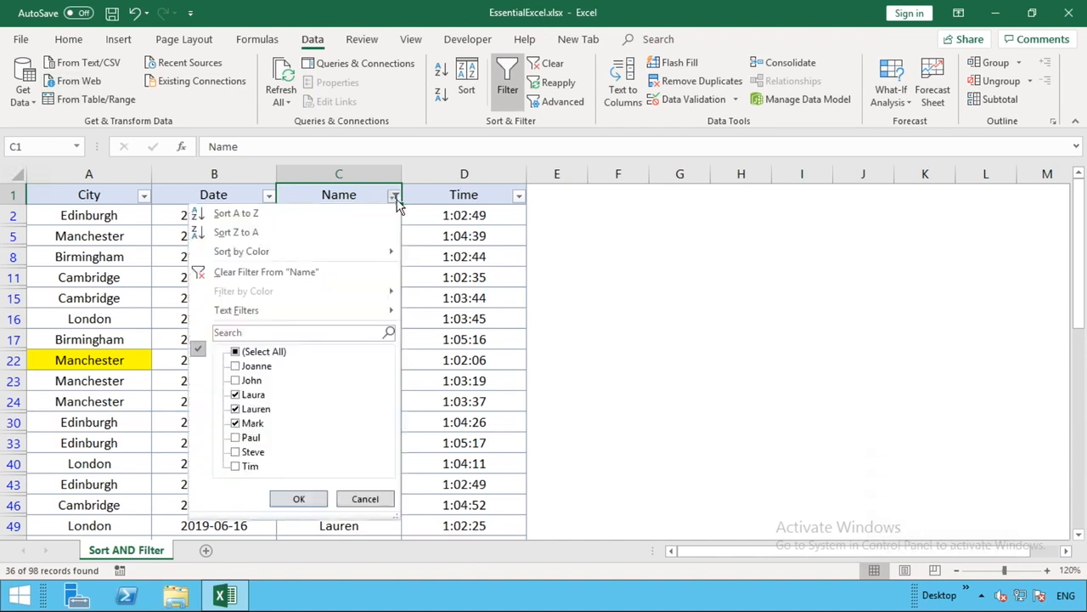
left_click(255, 354)
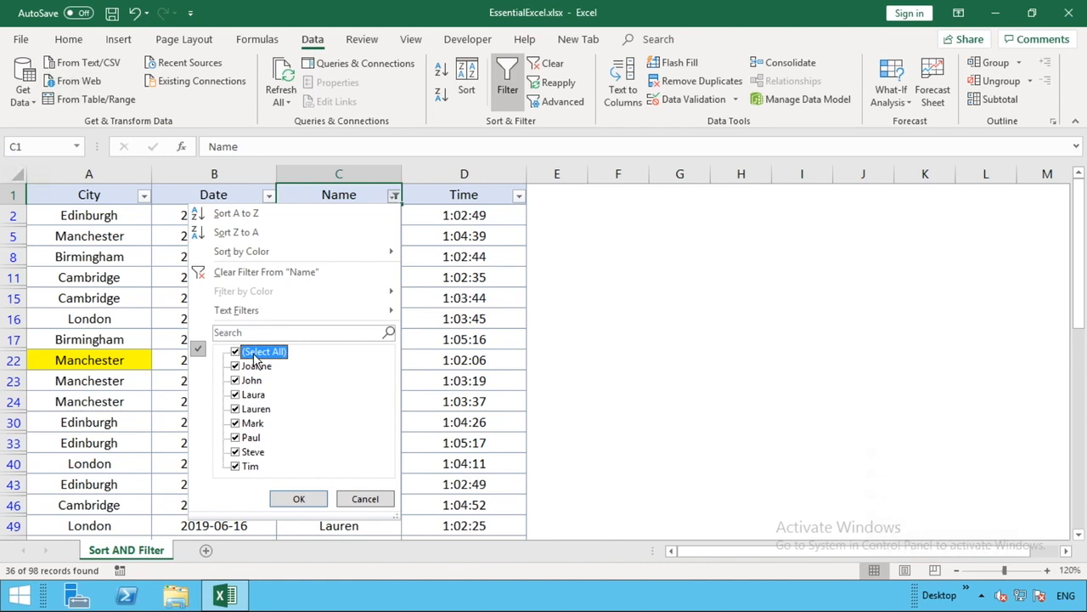
left_click(236, 467)
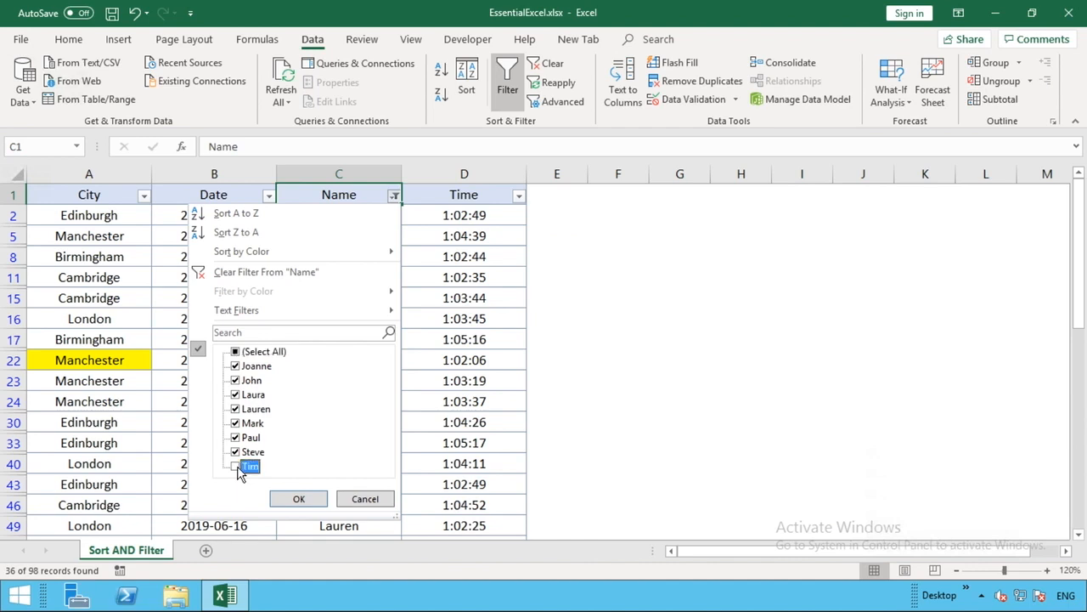
left_click(296, 498)
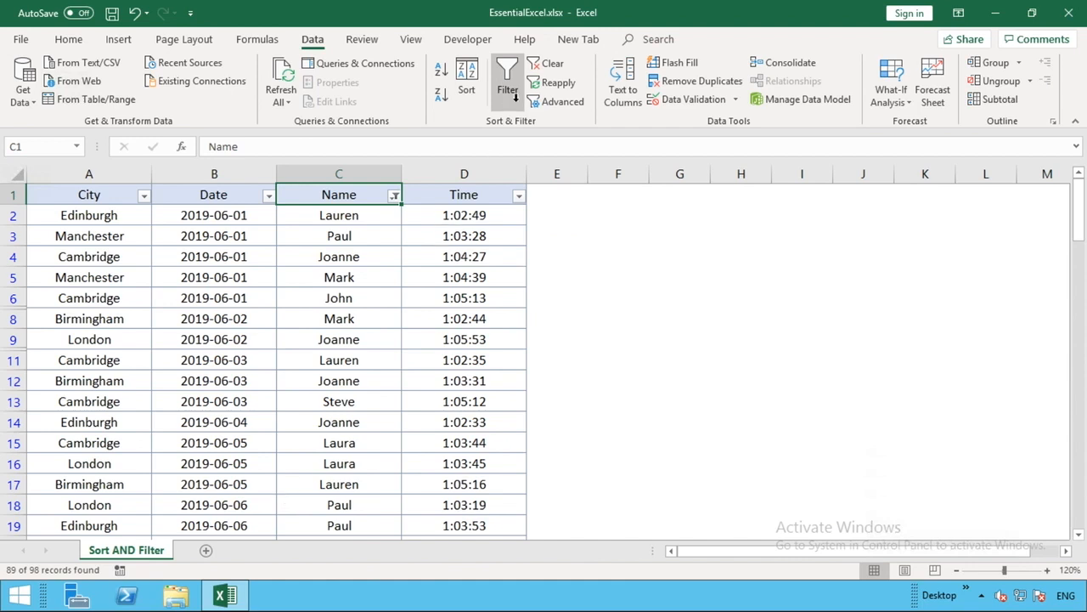
- Clear the Name filter and filter the City column by the yellow cell color
left_click(544, 65)
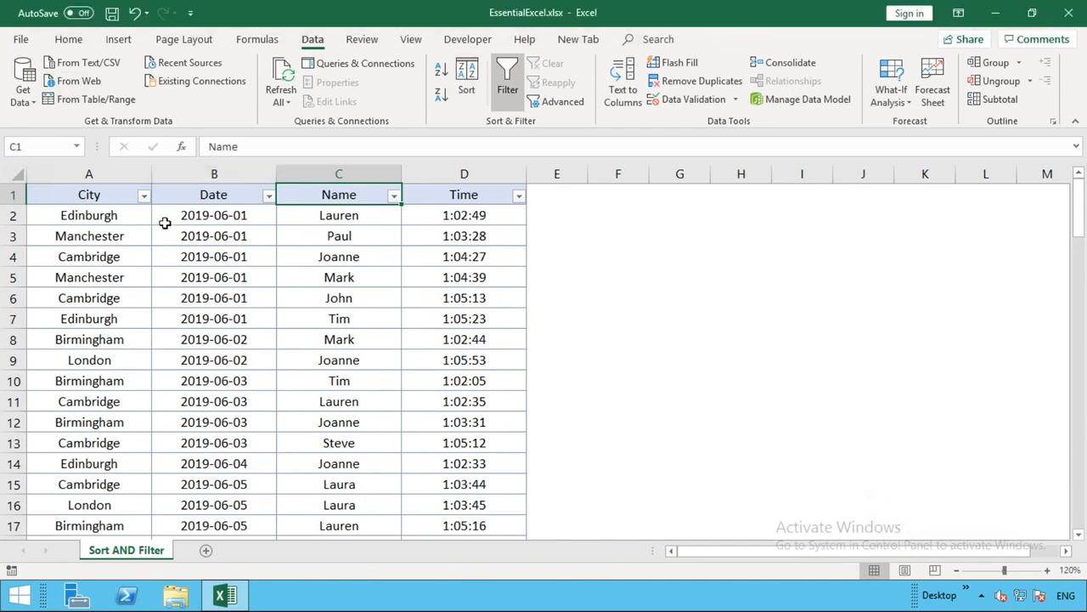
left_click(144, 196)
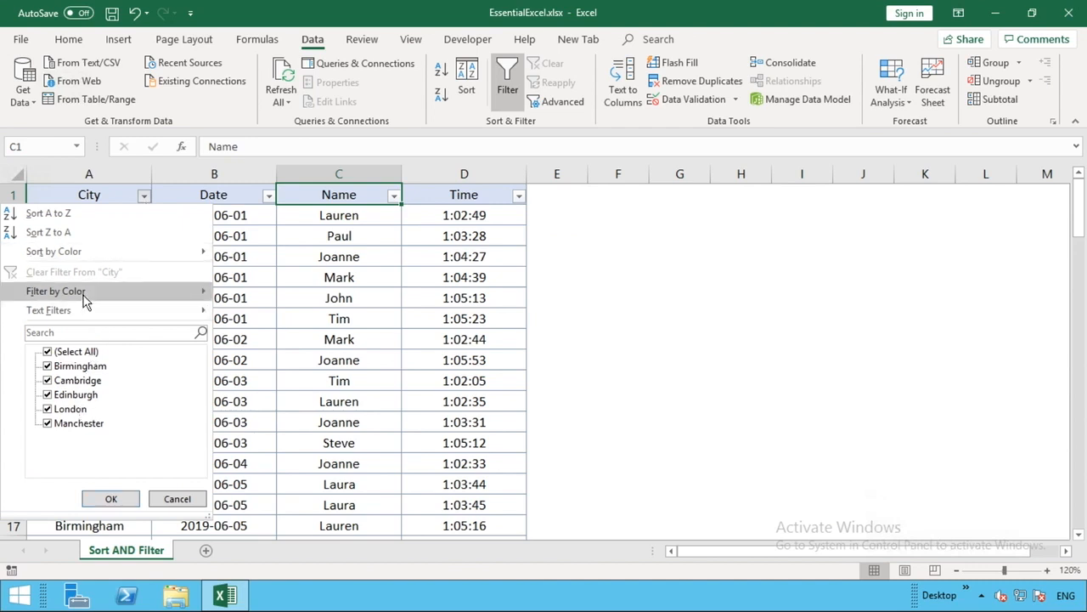
mouse_move(84, 302)
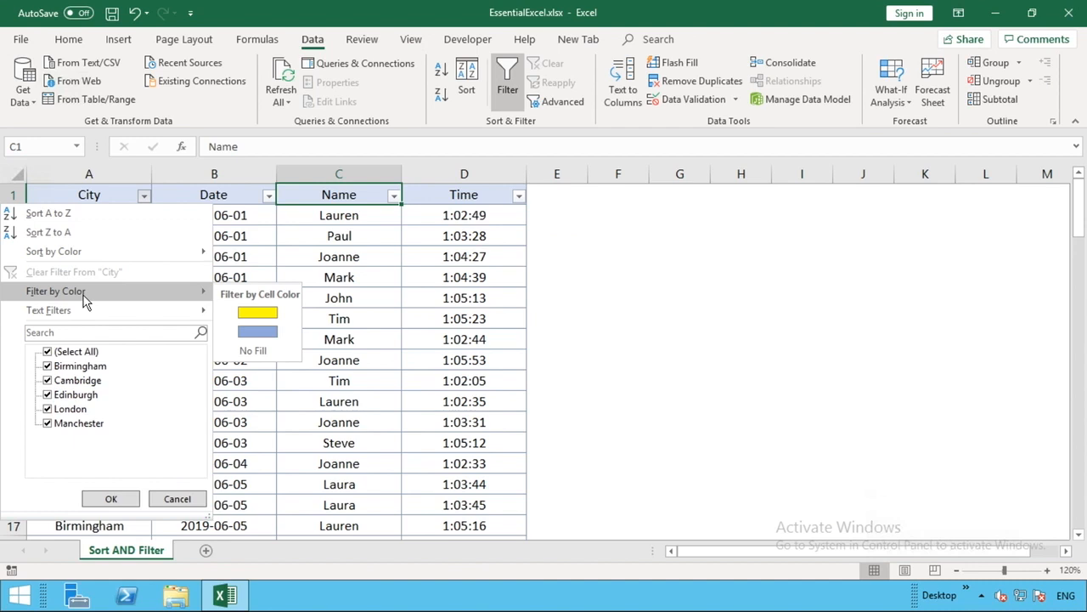
left_click(269, 320)
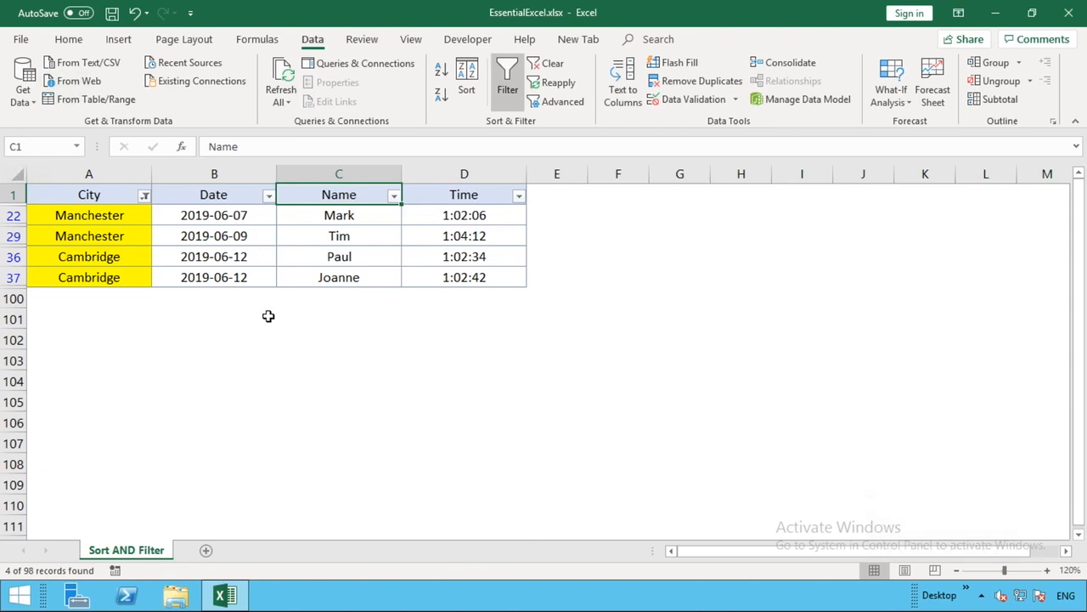
- Change the City column's filter to the blue cell color
left_click(145, 197)
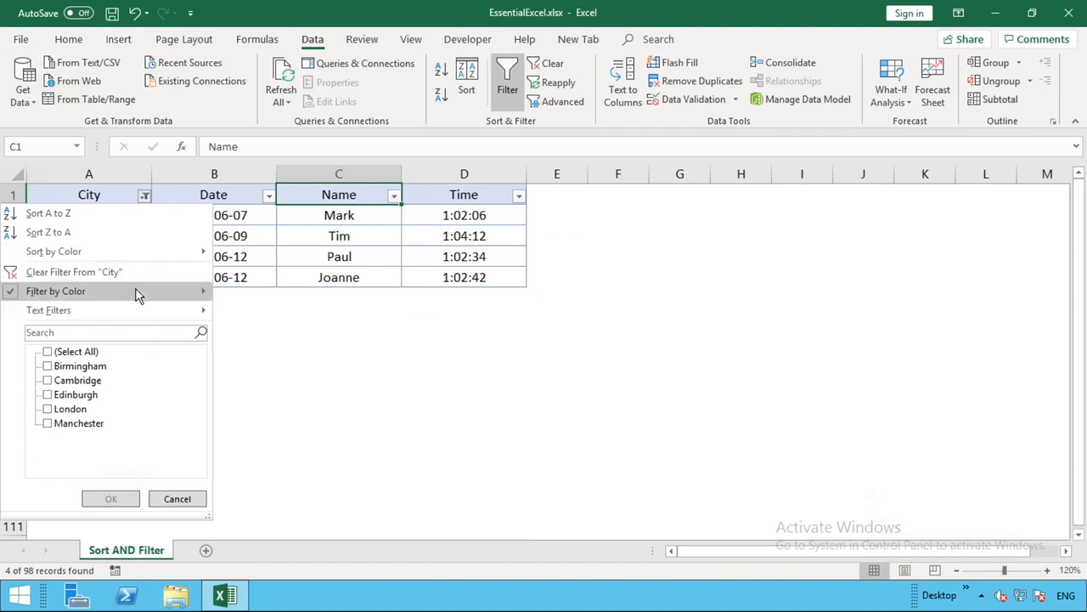
mouse_move(138, 293)
left_click(250, 334)
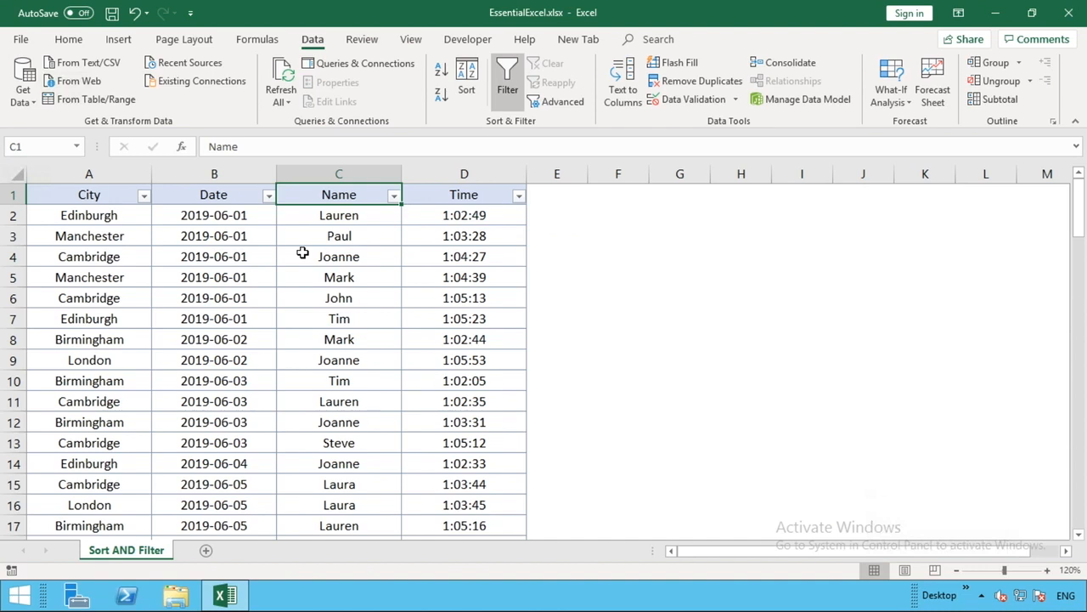
- Apply a text filter to the City column for cities beginning with E, and clear it
left_click(144, 198)
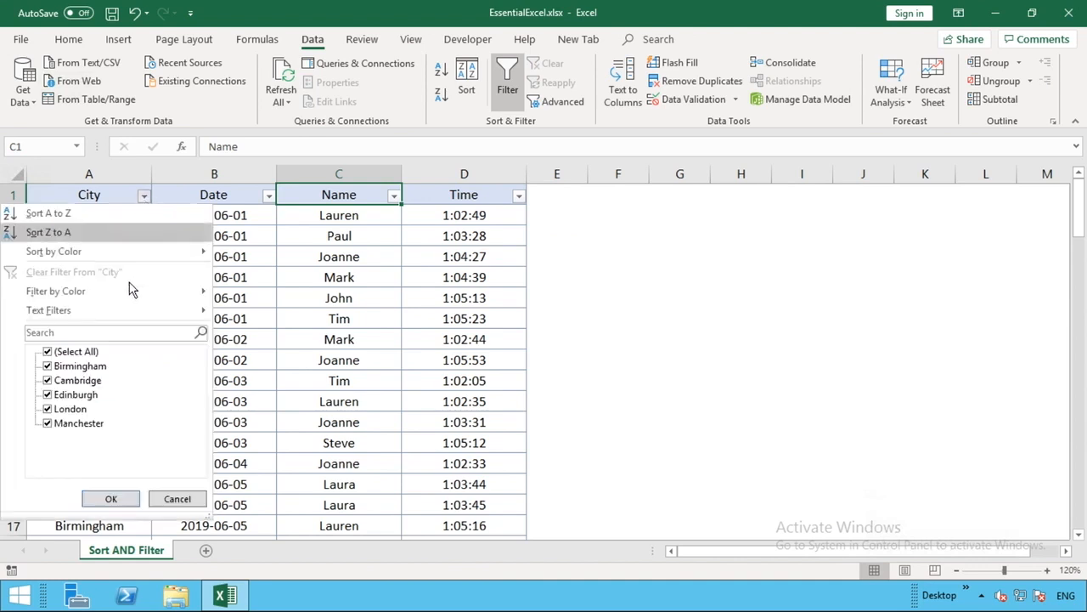
mouse_move(116, 310)
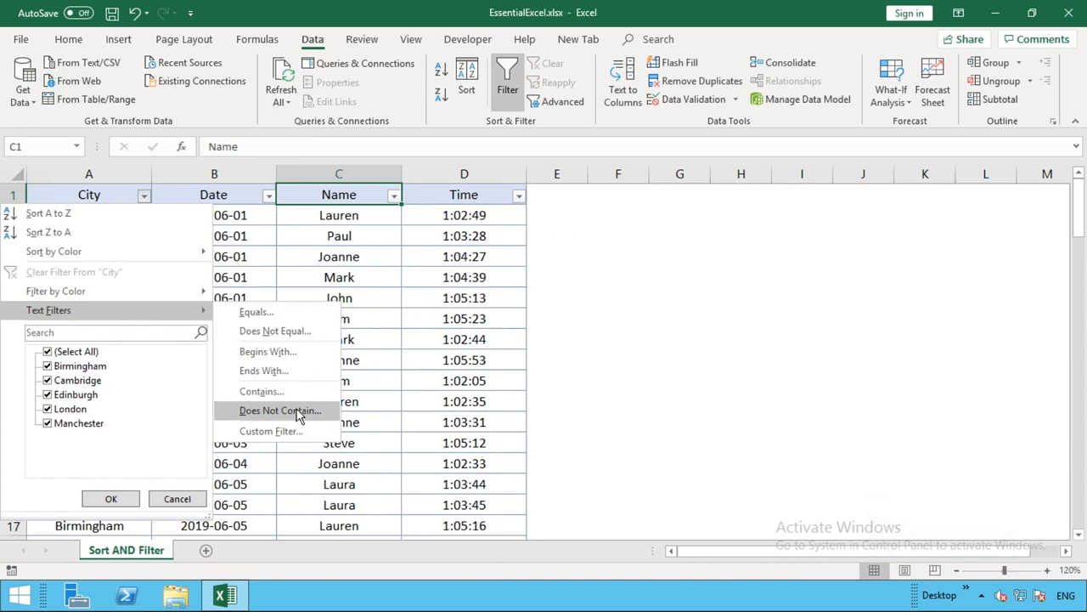
left_click(266, 352)
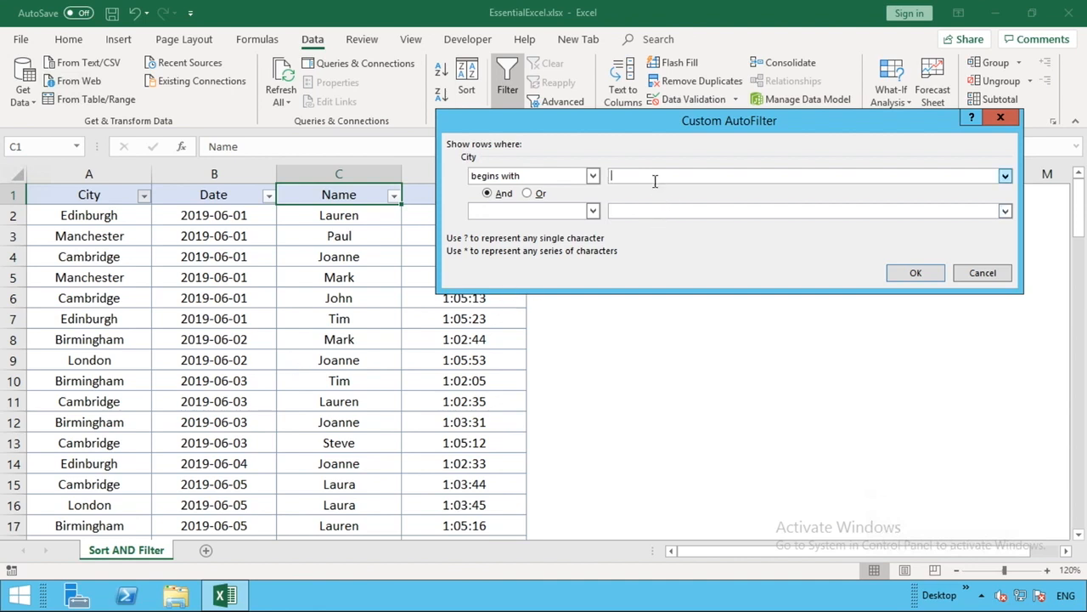
type("E")
left_click(902, 274)
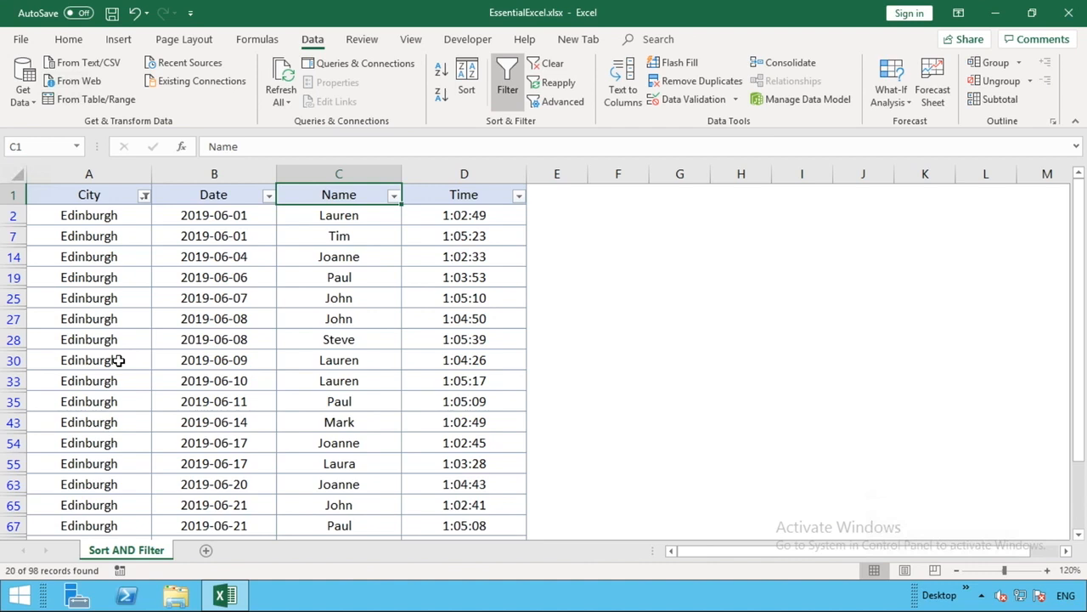
left_click(548, 64)
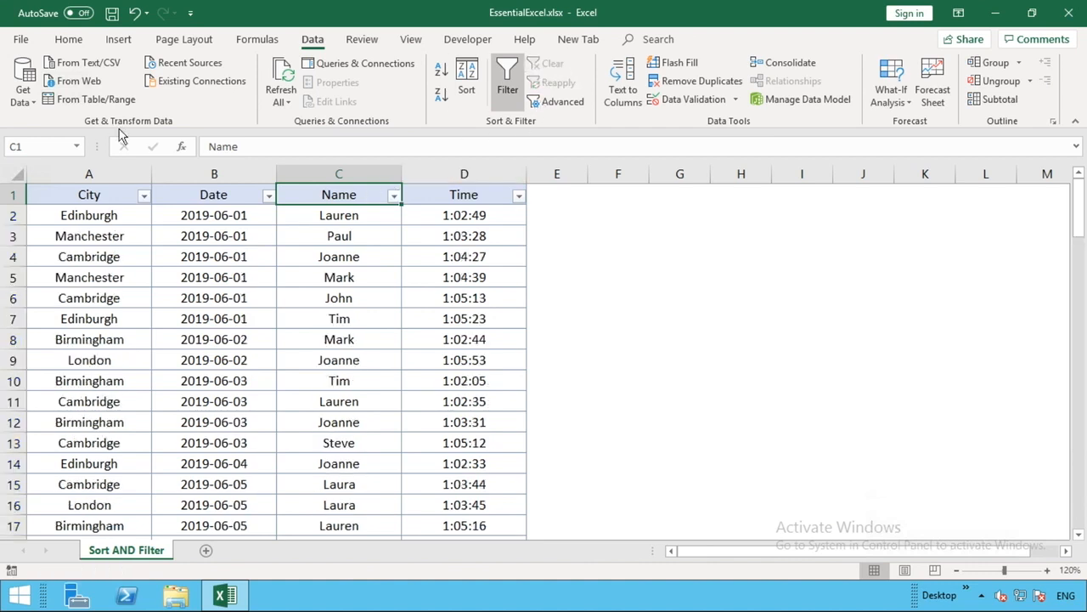
- Start a custom text filter on the City column with the condition begins with E
left_click(143, 196)
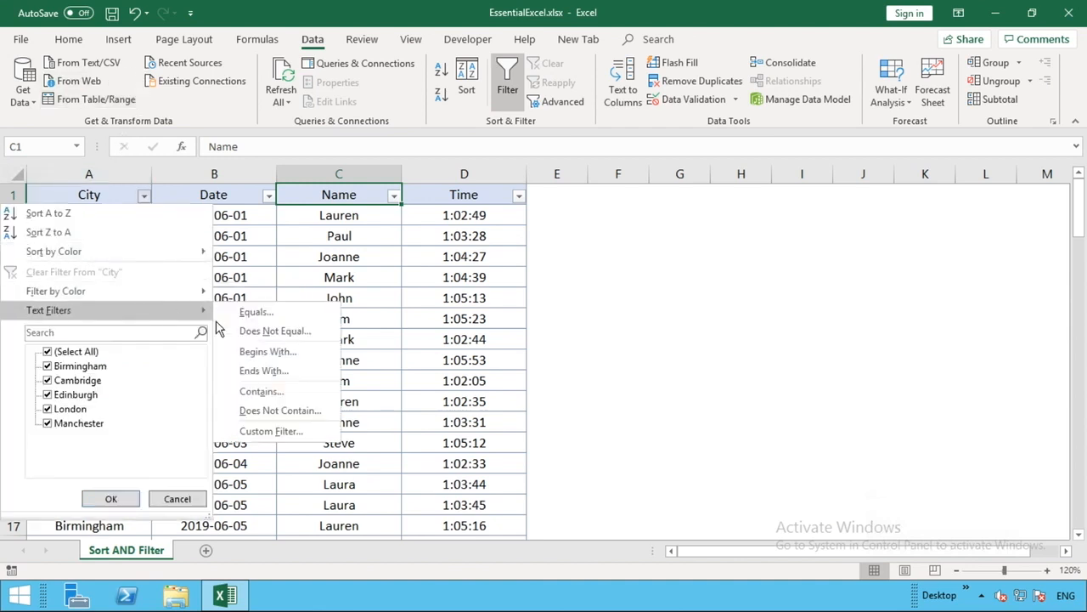
left_click(267, 352)
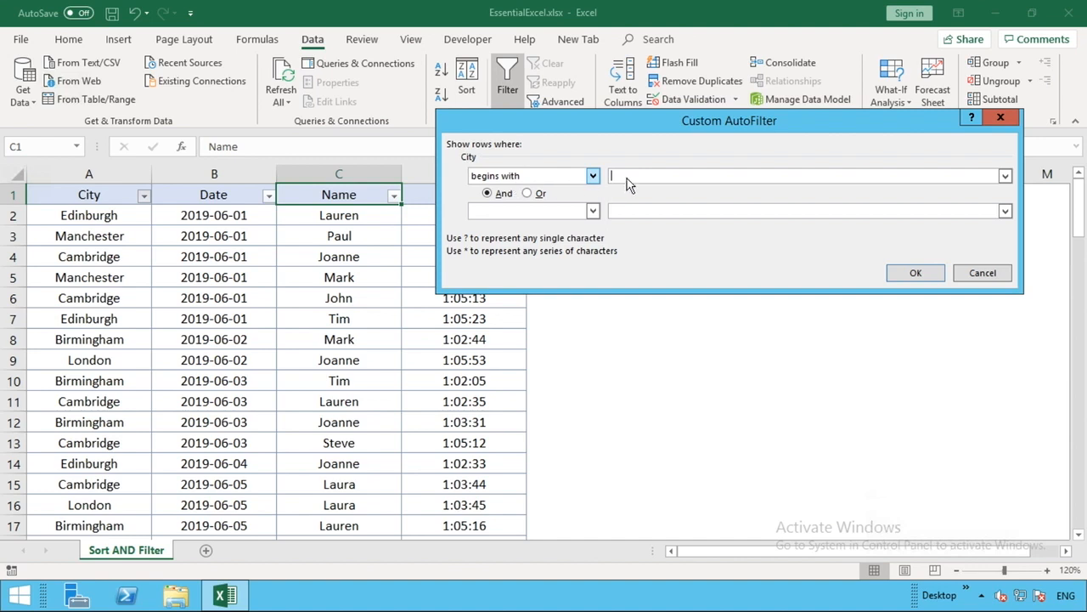
type("E")
- Add an Or condition of begins with L, apply the City filter, and clear it
left_click(536, 195)
left_click(548, 211)
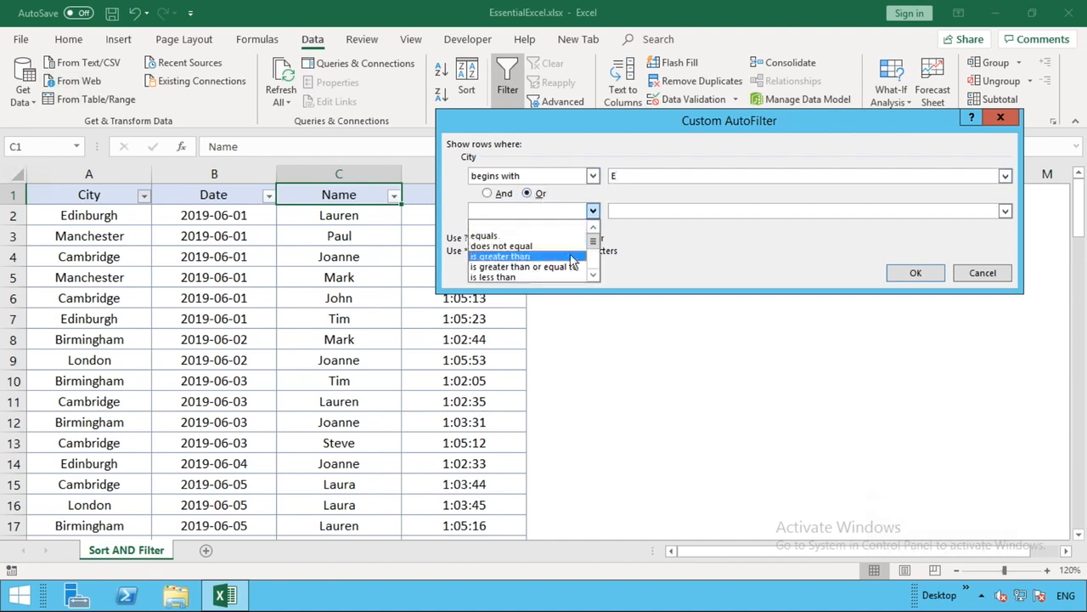
left_click(594, 274)
left_click(593, 275)
left_click(594, 274)
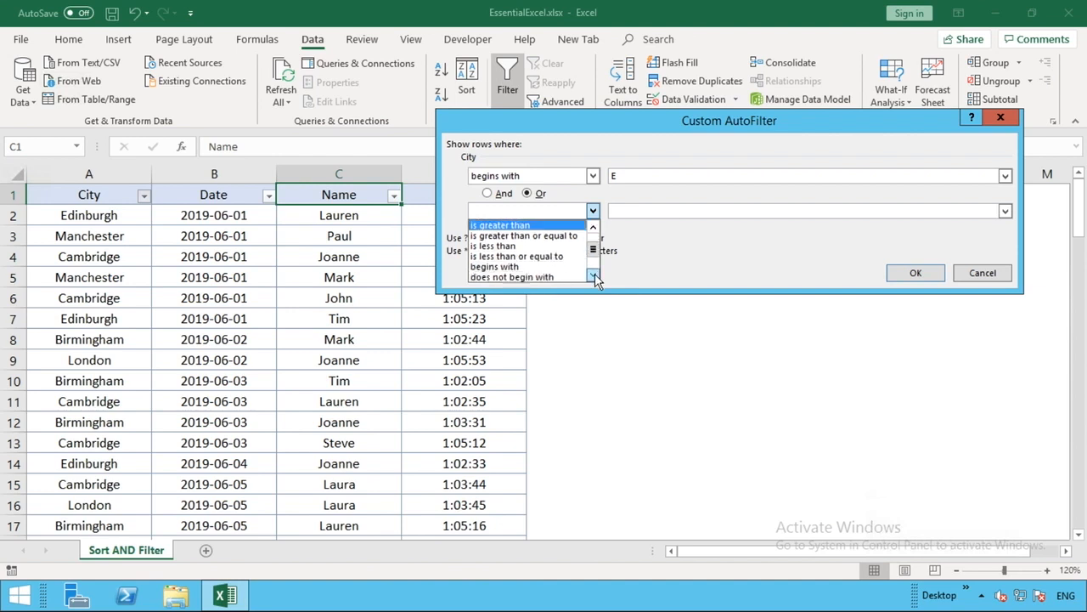
left_click(536, 268)
left_click(593, 211)
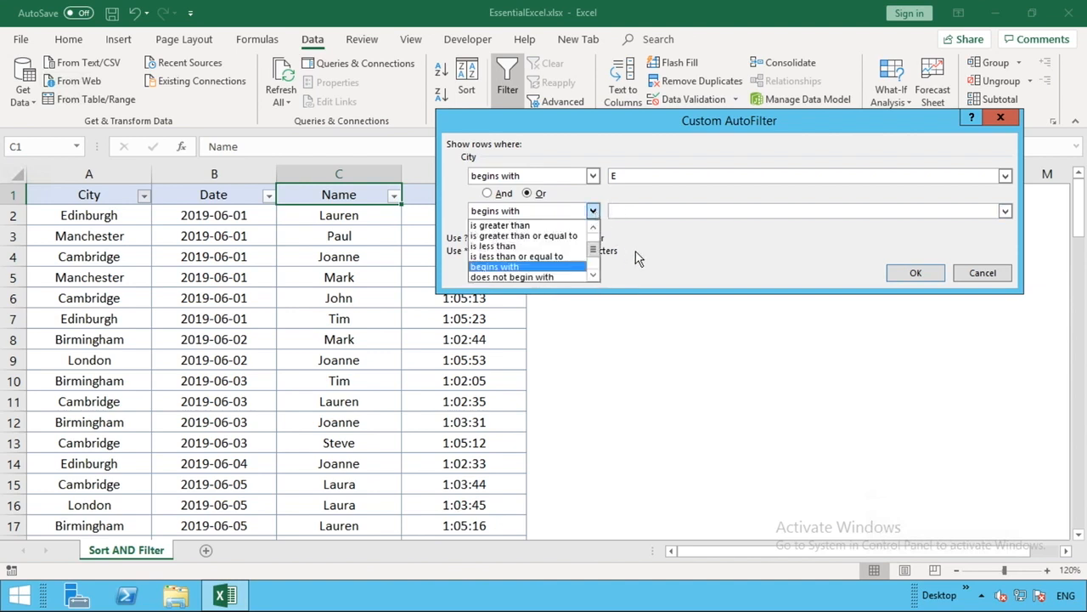
left_click(639, 258)
left_click(649, 212)
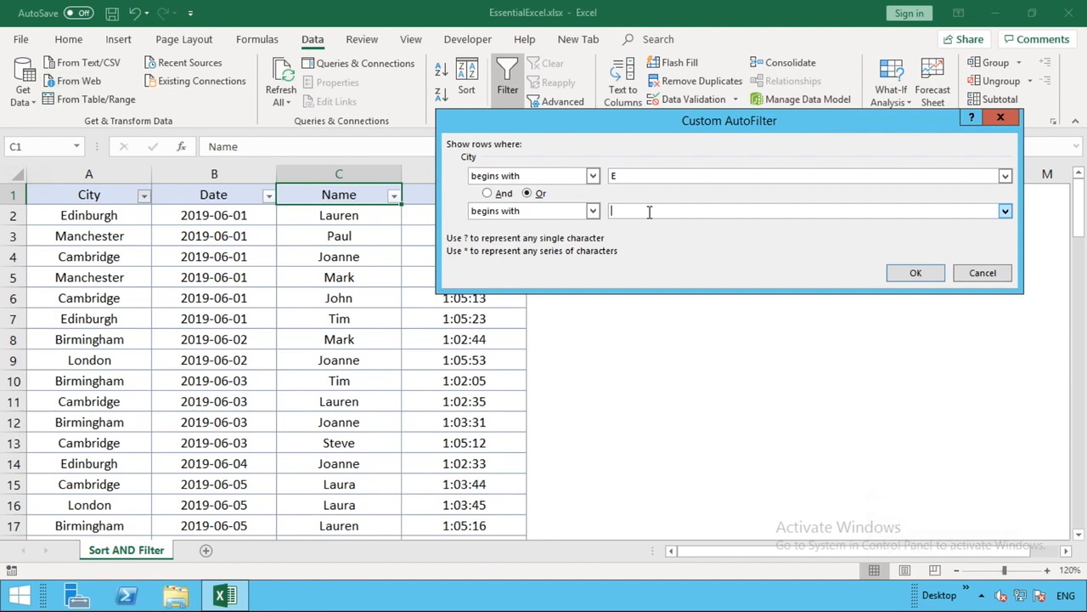
type("L")
left_click(915, 273)
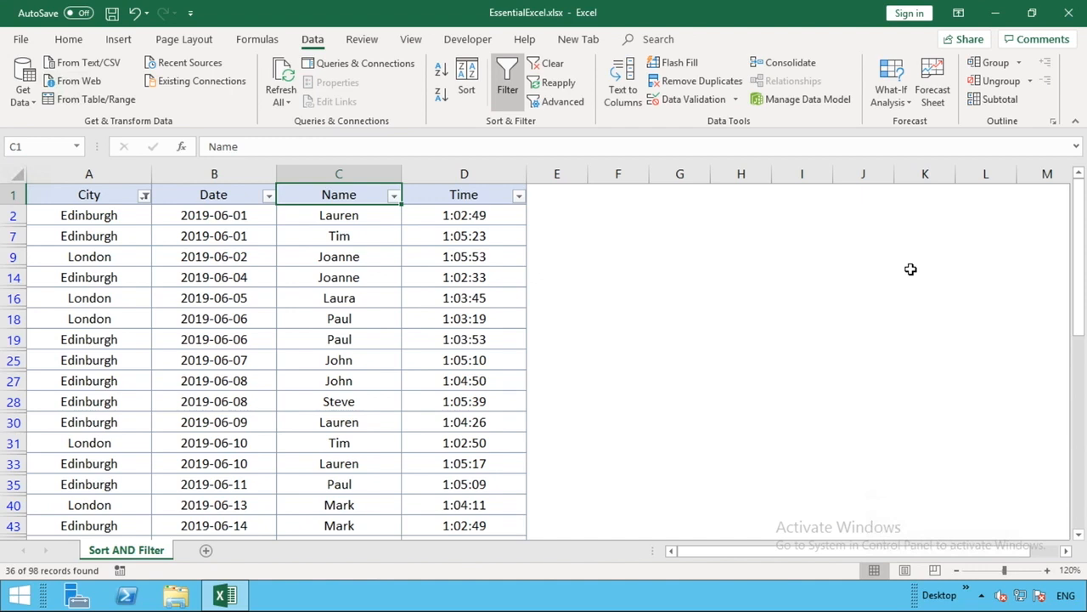
left_click(548, 66)
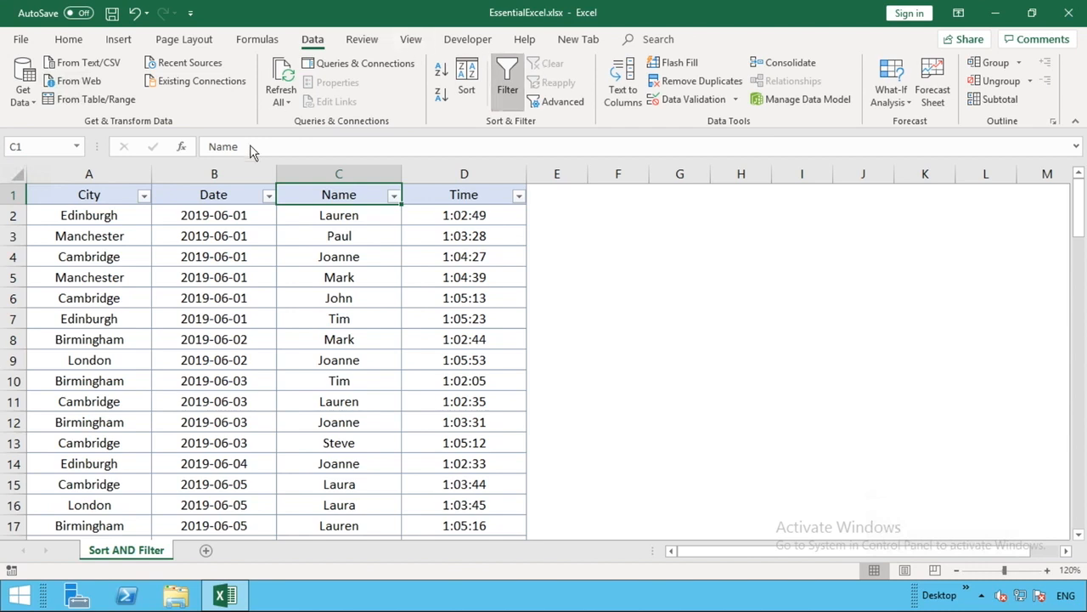
- Examine the Date column's filter list by collapsing and re-expanding its June and 2019 groups
left_click(268, 196)
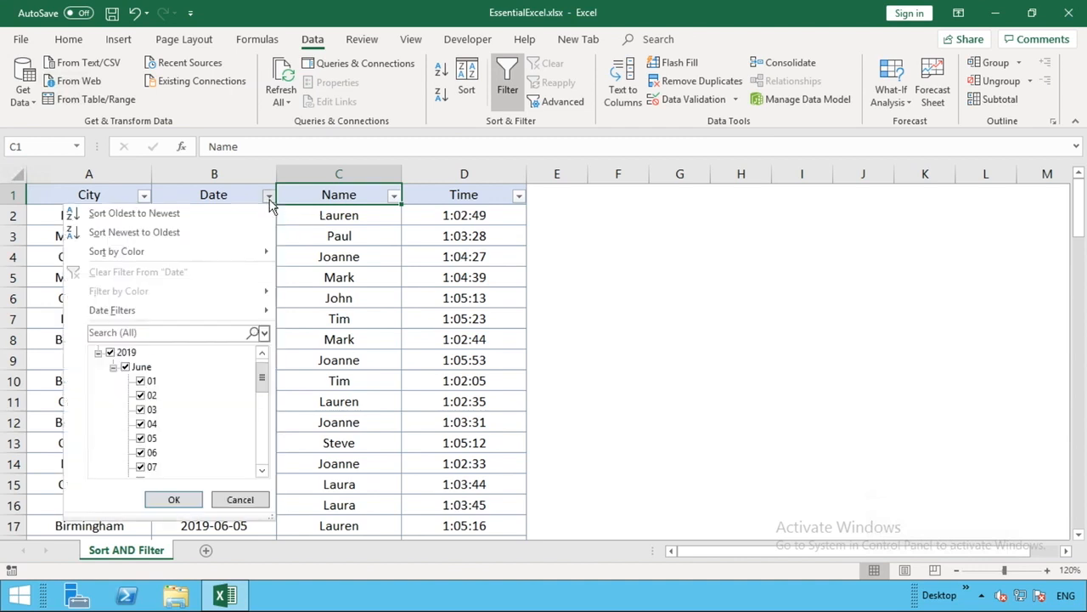
mouse_move(206, 314)
scroll(263, 379, "up", 1)
mouse_move(263, 371)
left_mouse_down()
mouse_move(263, 470)
mouse_move(266, 361)
left_mouse_up()
left_click(113, 380)
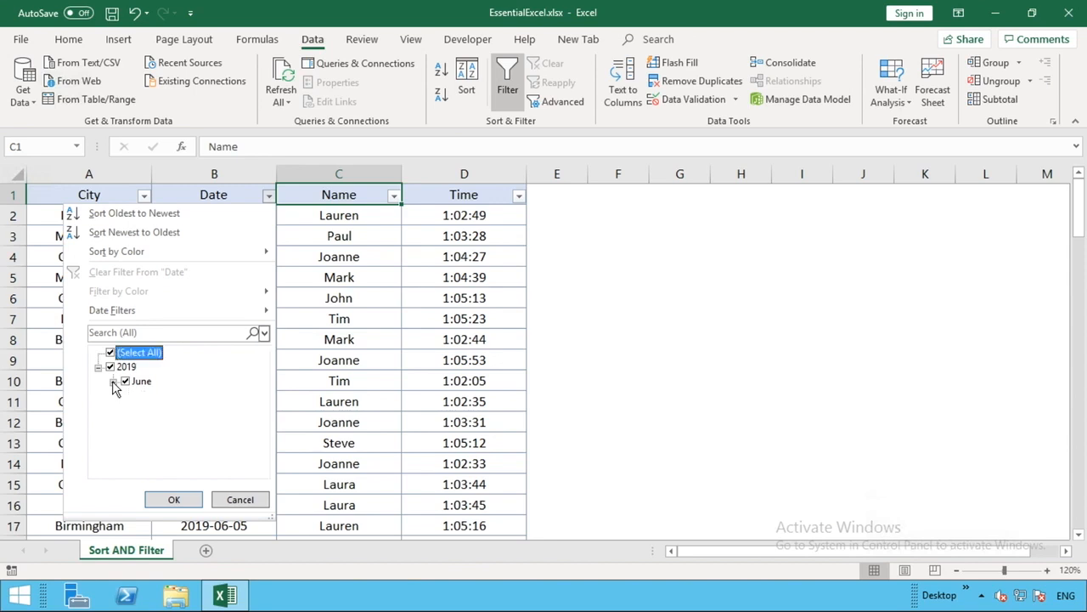
left_click(98, 369)
left_click(98, 367)
left_click(114, 382)
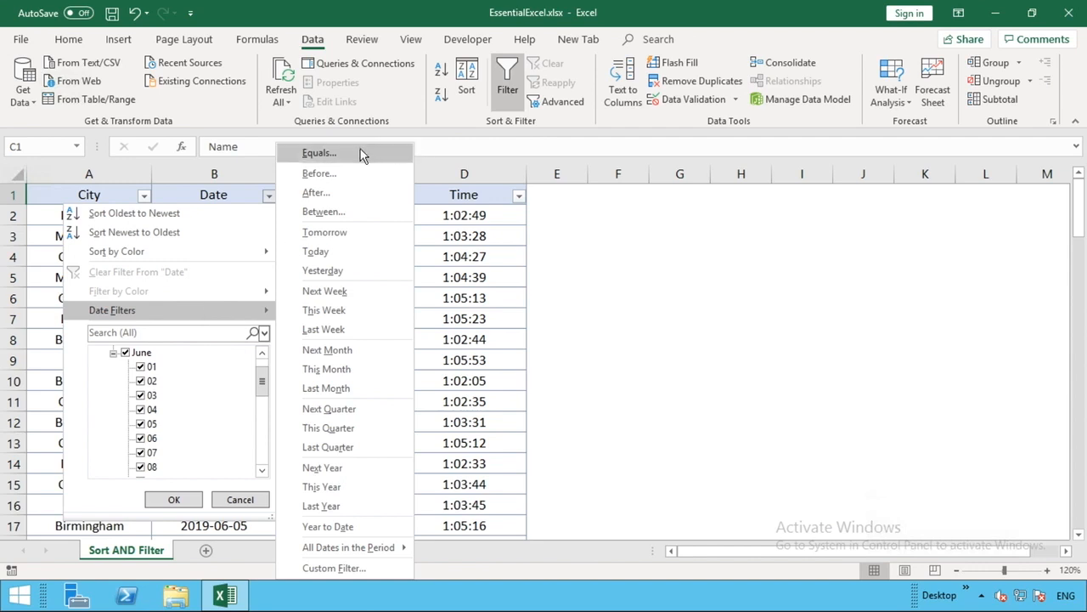
- Filter the Date column to show only dates after 6/10/2019
left_click(344, 195)
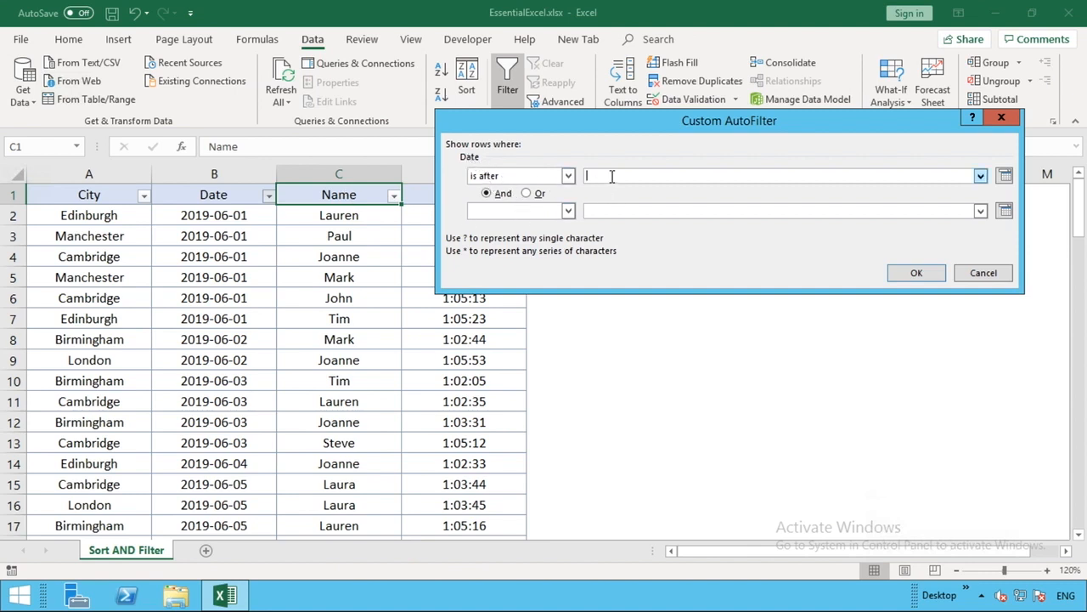
type("1/6/2")
left_click(587, 176)
key("Delete")
type("6")
key("Right")
key("Right")
key("BackSpace")
type("10")
left_click(916, 274)
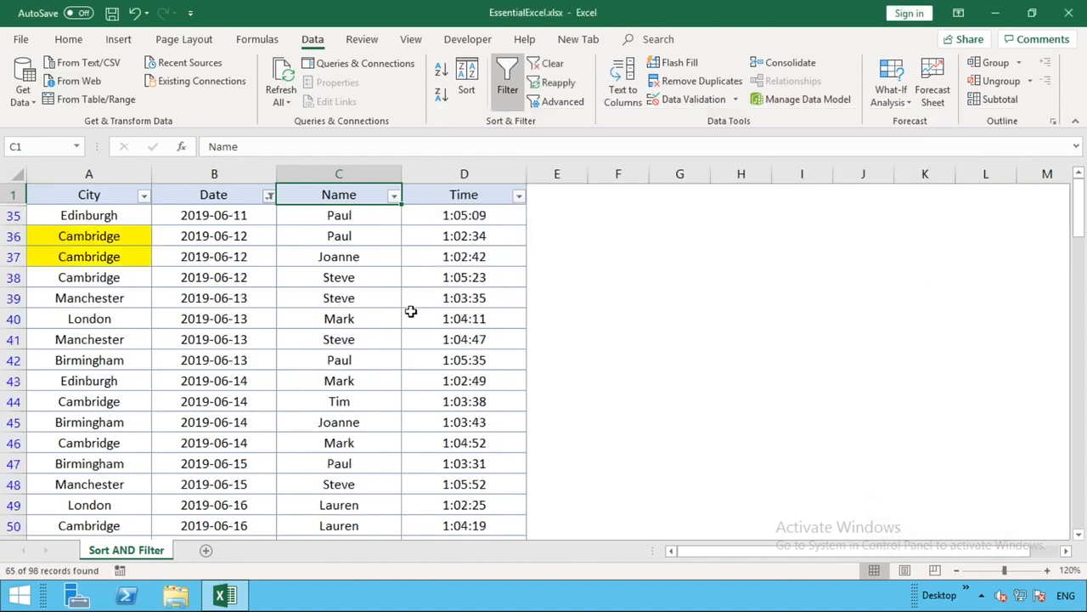
- Enlarge the Date column's filter list to check its days through 28, and clear the Date filter
left_click(234, 427)
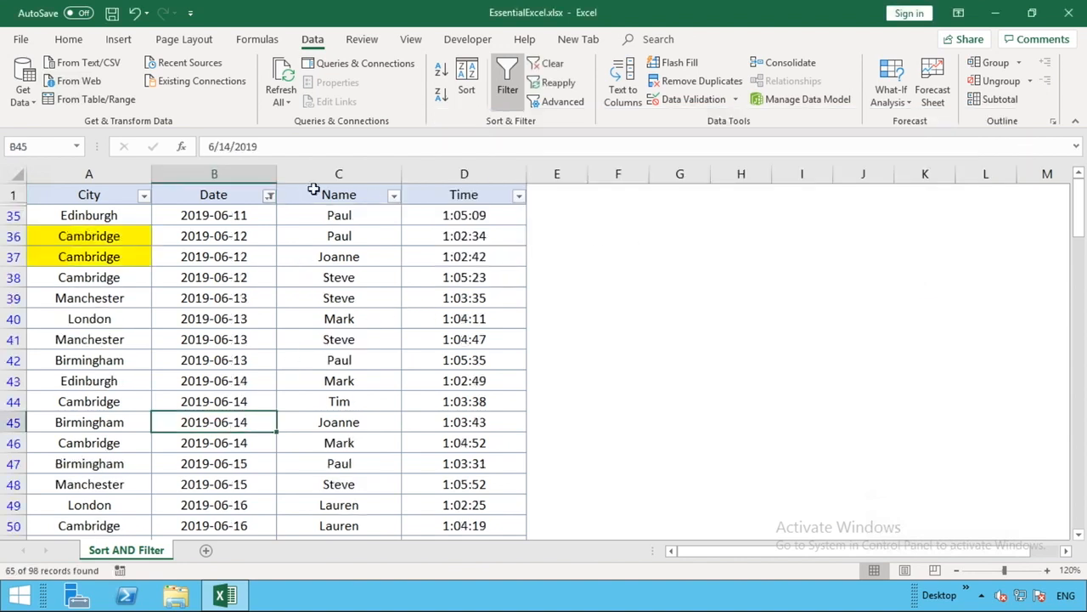
left_click(270, 196)
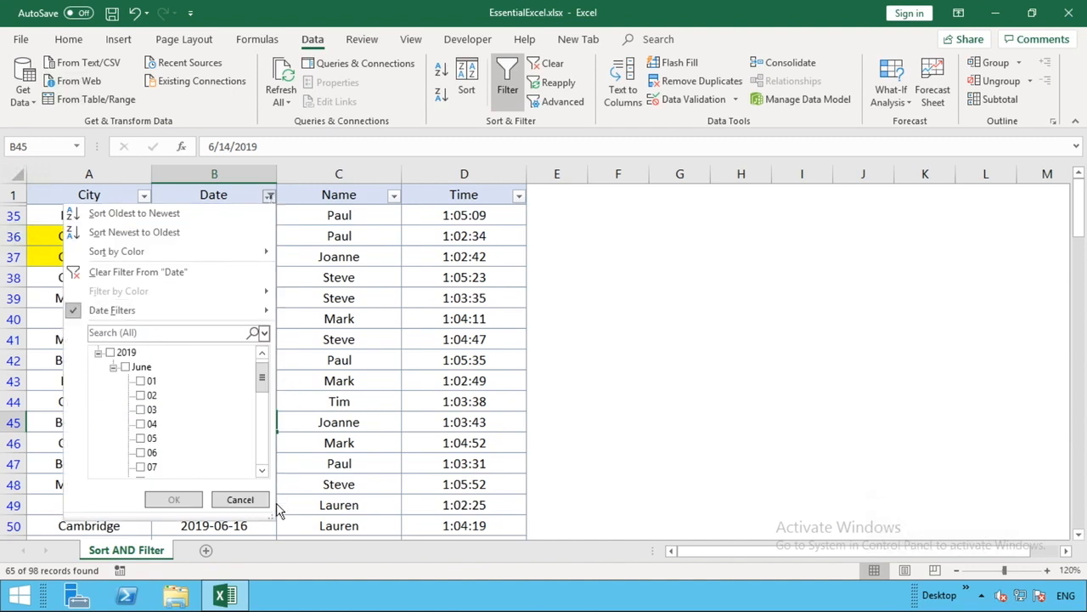
left_click_drag(276, 515, 276, 545)
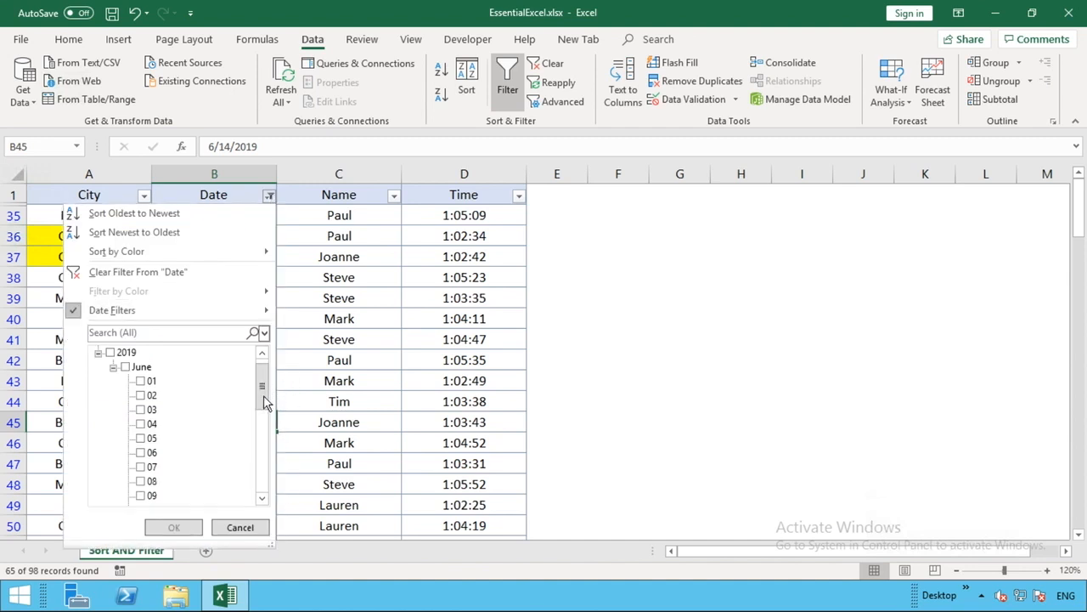
scroll(264, 395, "down", 1)
left_click_drag(262, 395, 268, 492)
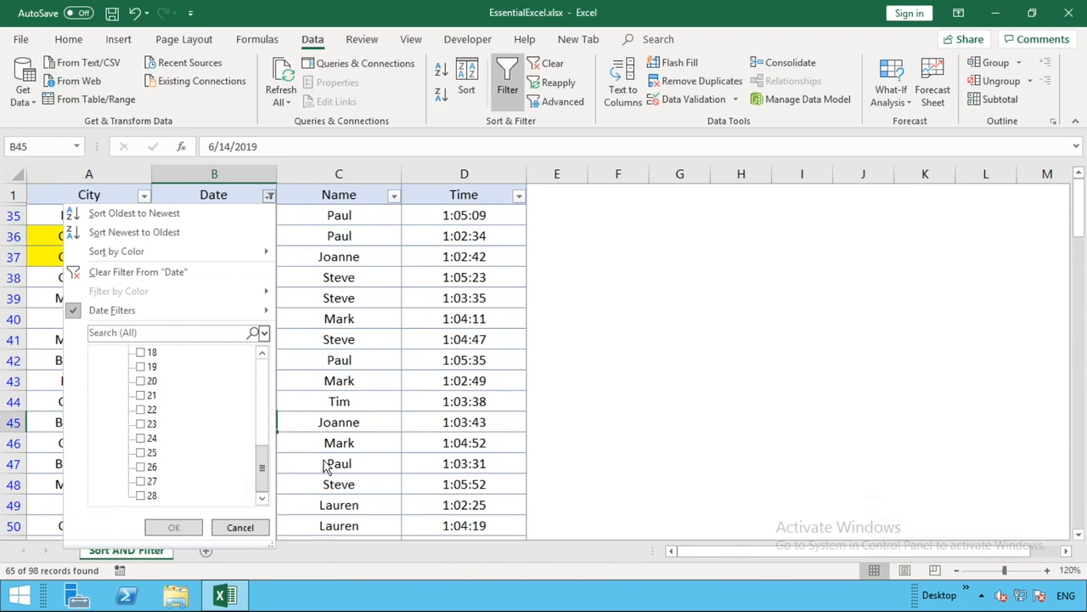
left_click(325, 463)
left_click(231, 283)
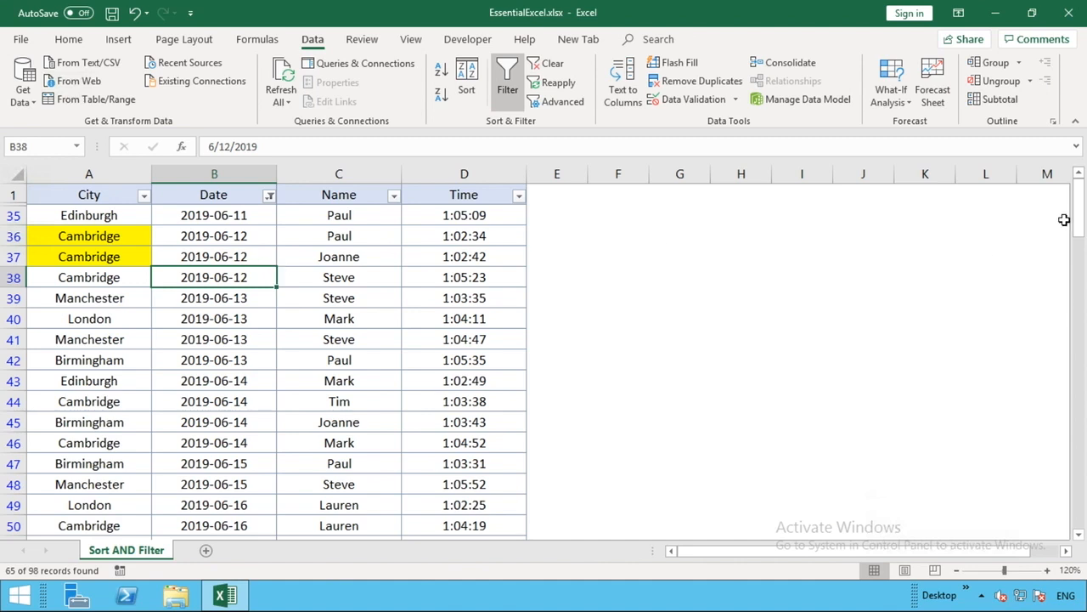
left_click_drag(1080, 224, 1079, 175)
left_click(548, 63)
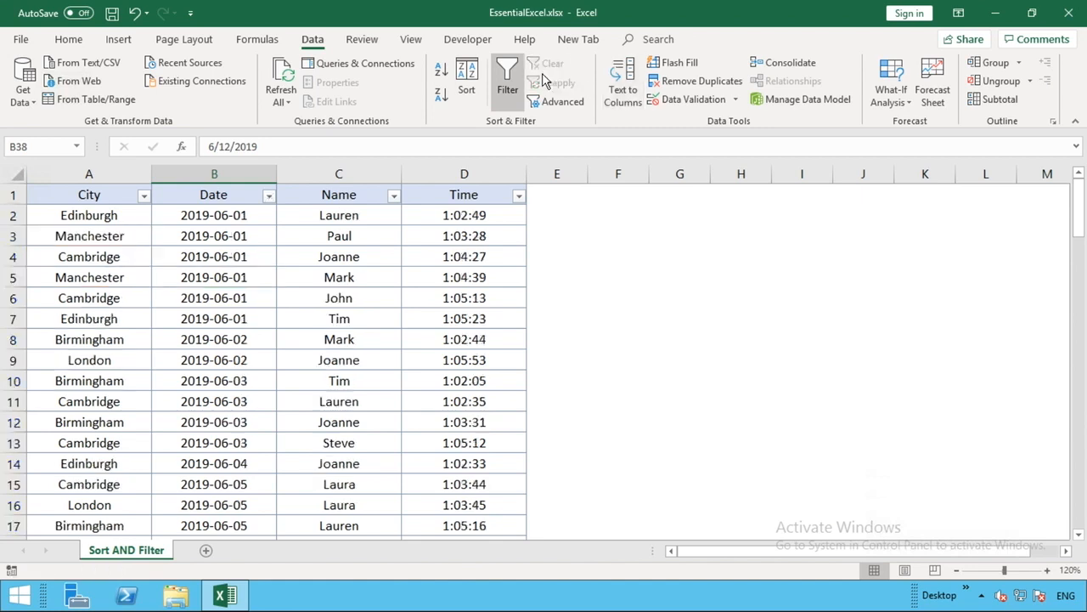
- Examine the number filter options offered for the Time column without applying any
left_click(519, 197)
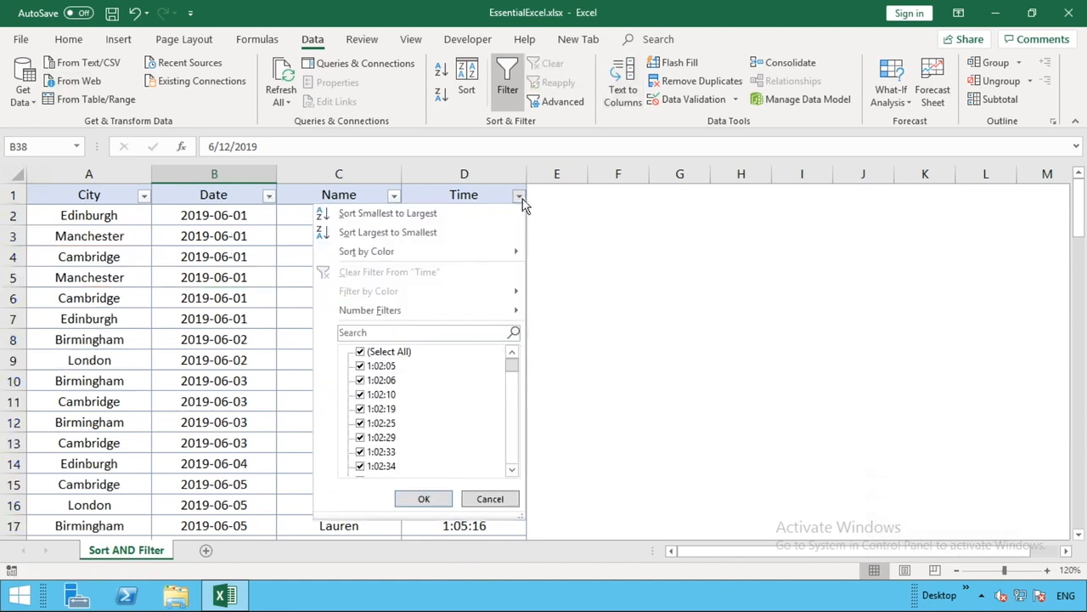
mouse_move(439, 314)
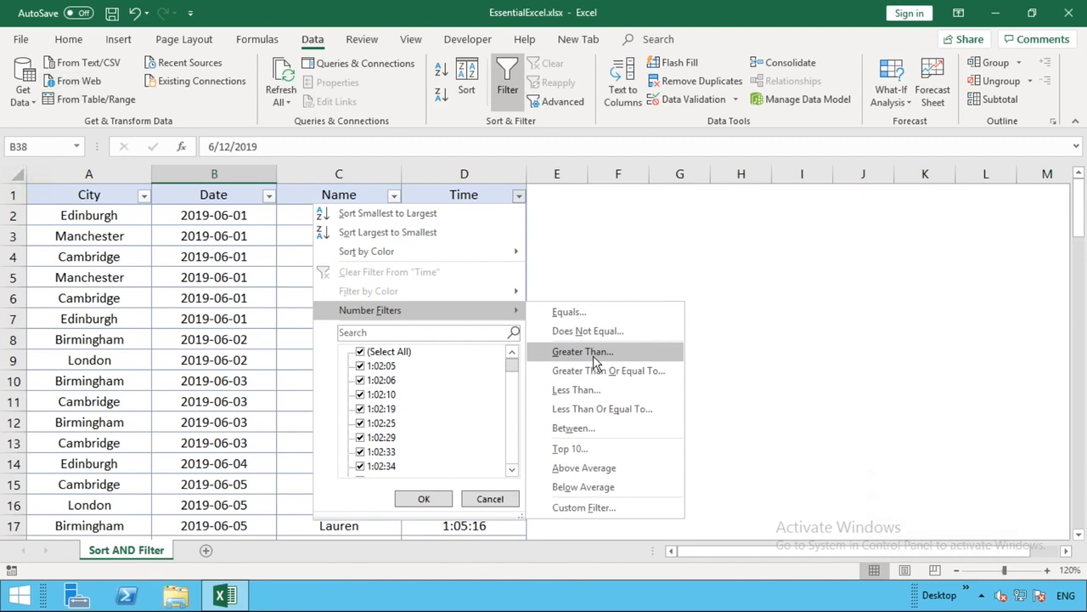
left_click(696, 291)
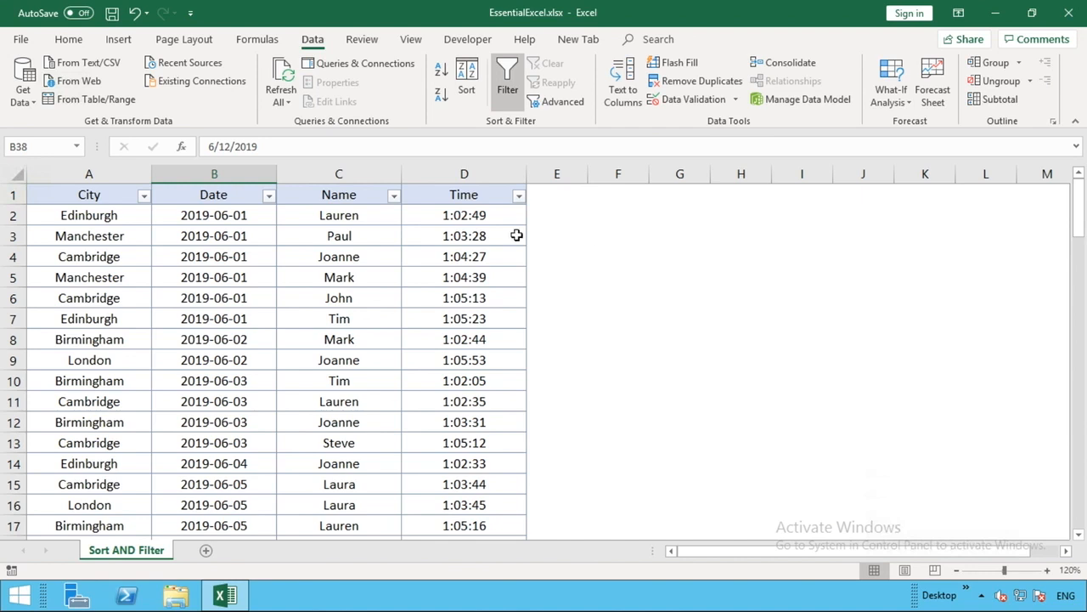
- Try searching the Name column's filter list for "j", and filter the column by the search term "m"
left_click(367, 194)
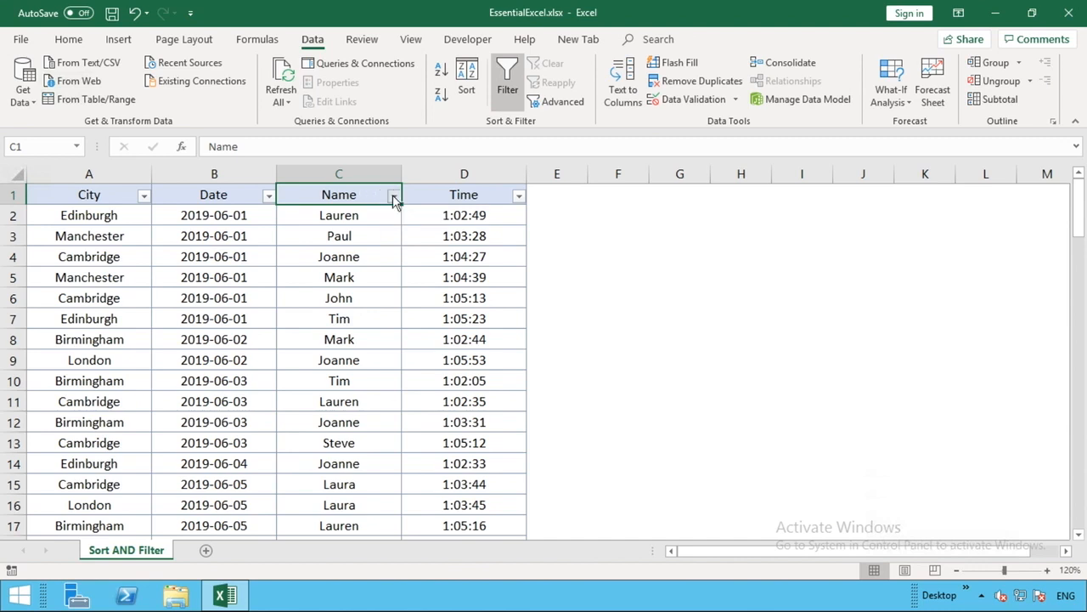
left_click(394, 197)
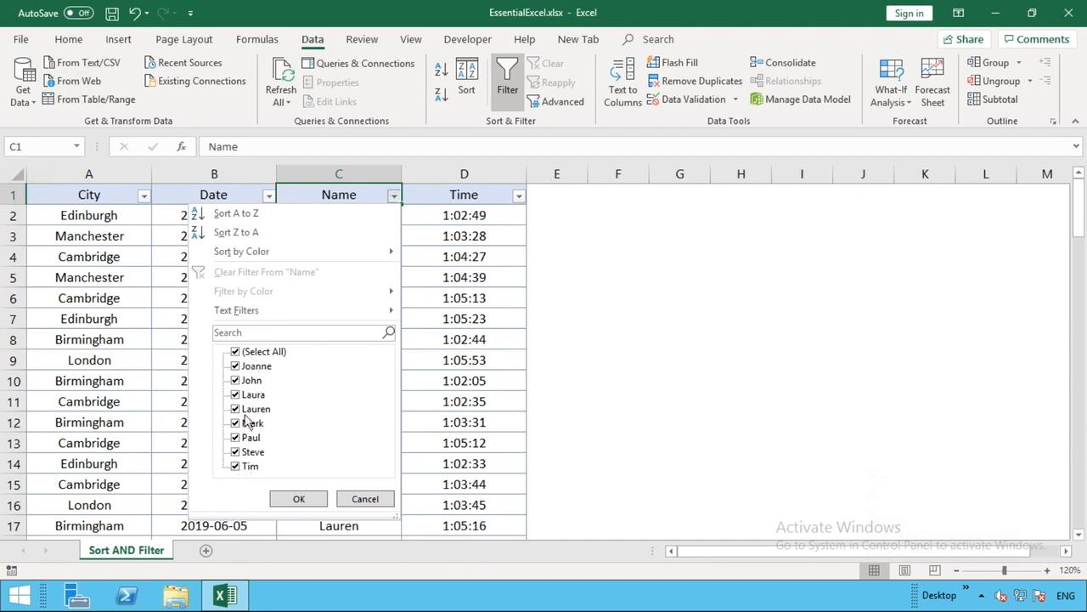
left_click(267, 332)
type("j")
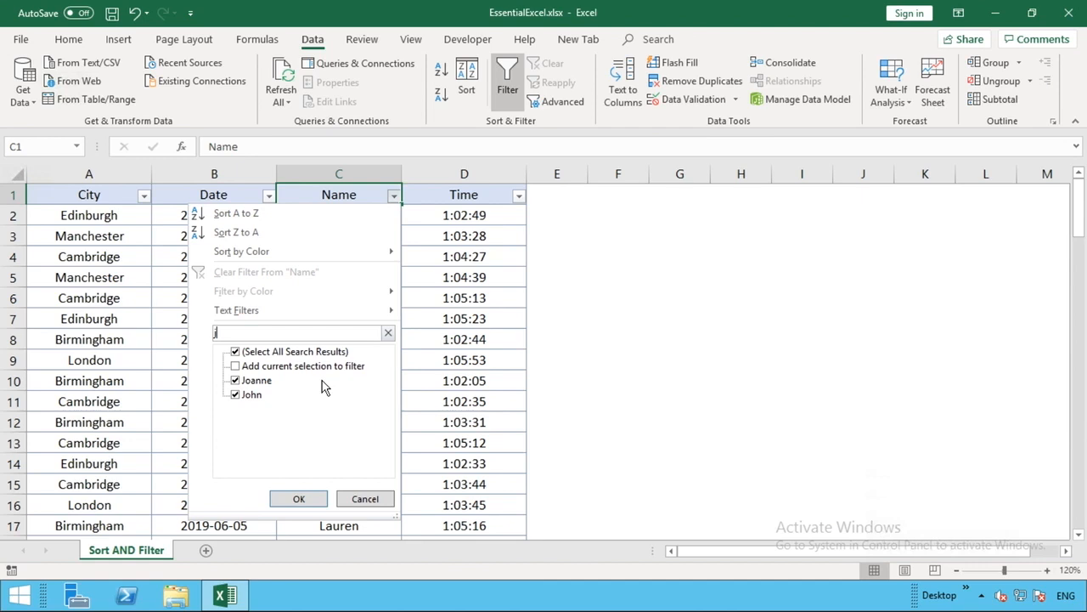
key("BackSpace")
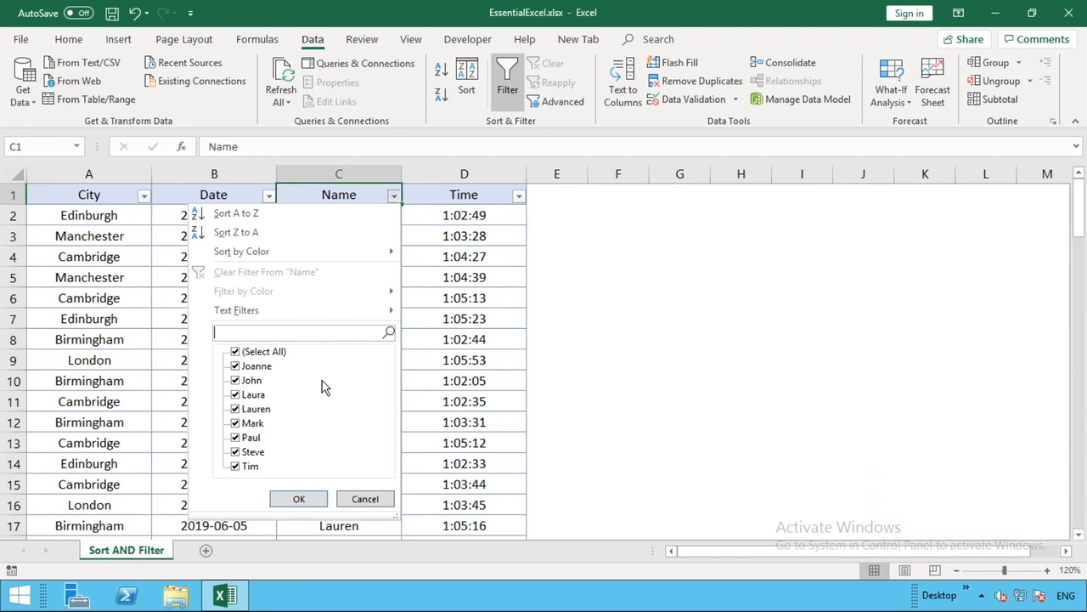
type("m")
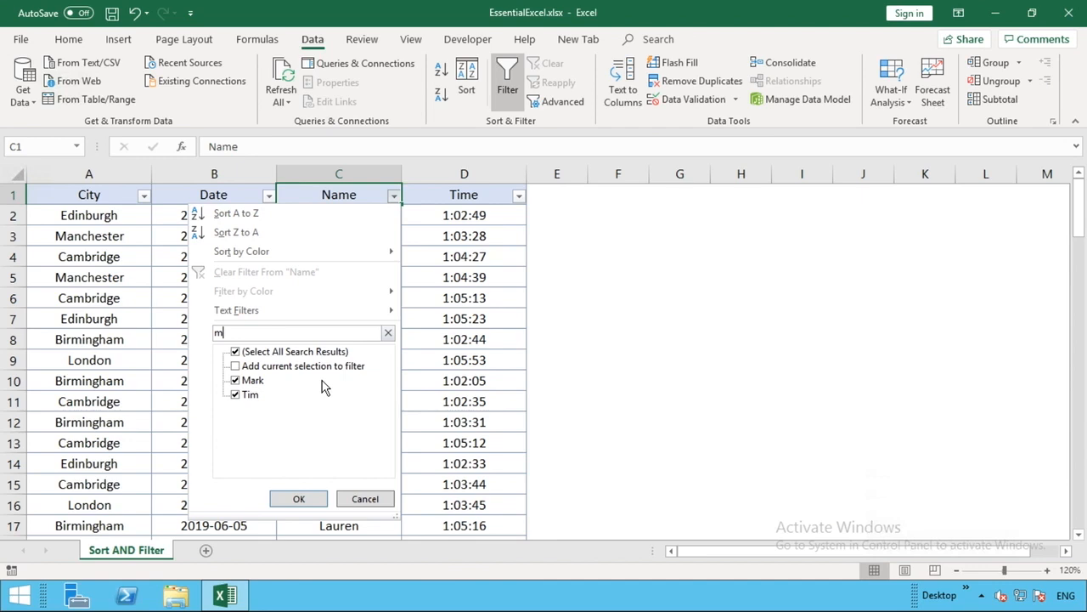
type("a")
key("BackSpace")
left_click(302, 499)
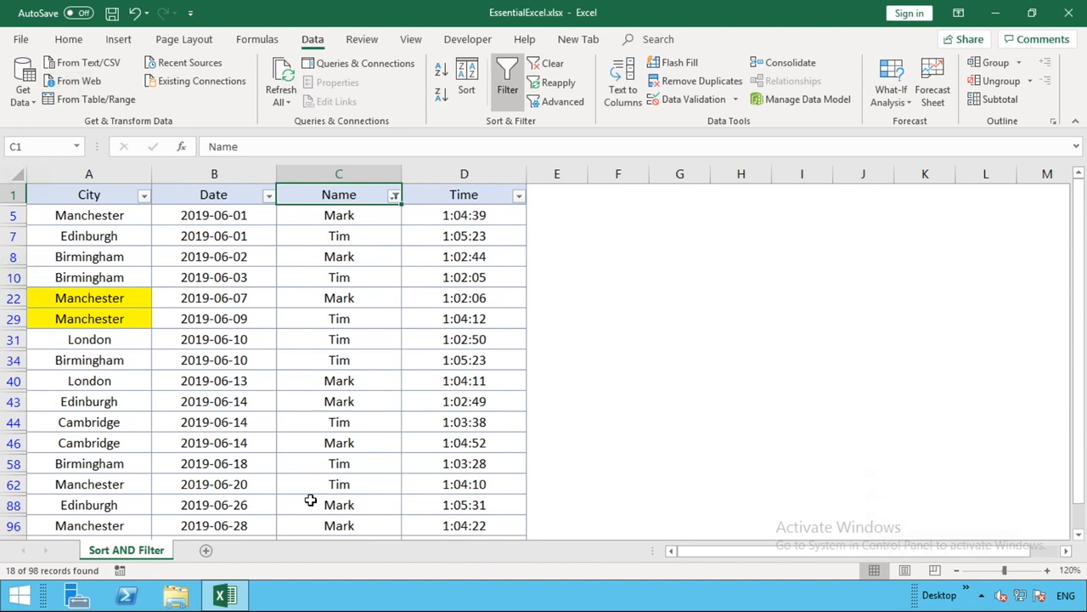